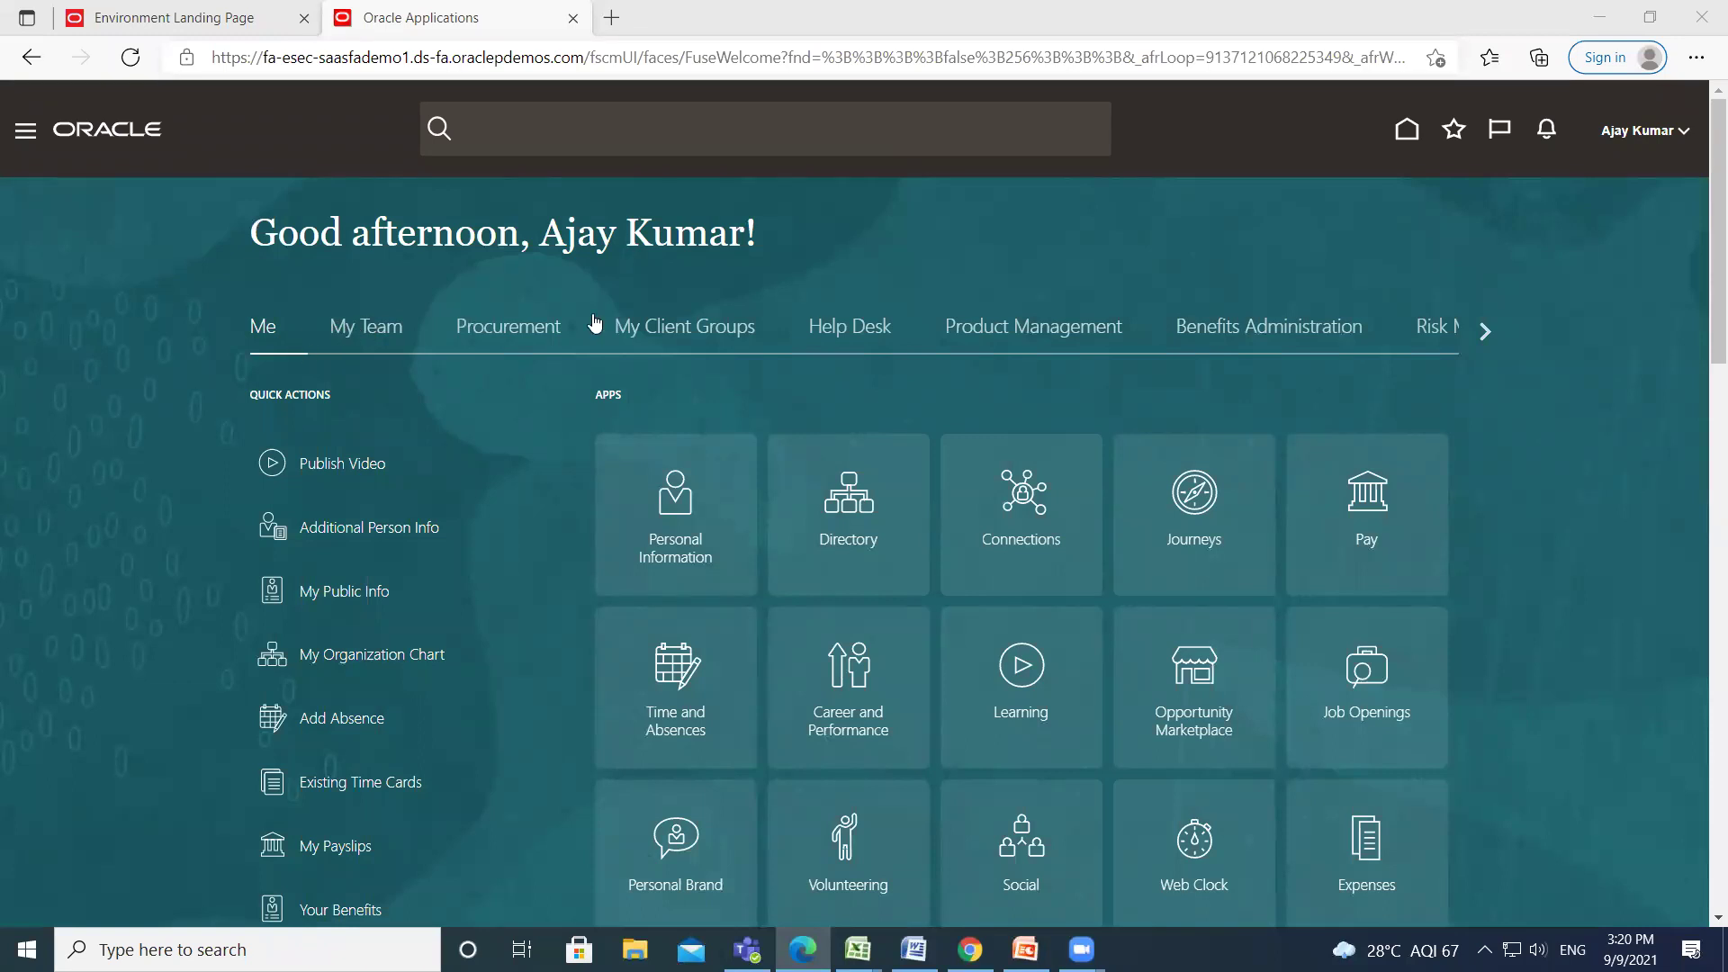
# - Go to Workforce Structures > Manage Position Trees and search to list all existing trees
pyautogui.click(724, 329)
pyautogui.scroll(-6, 765, 340)
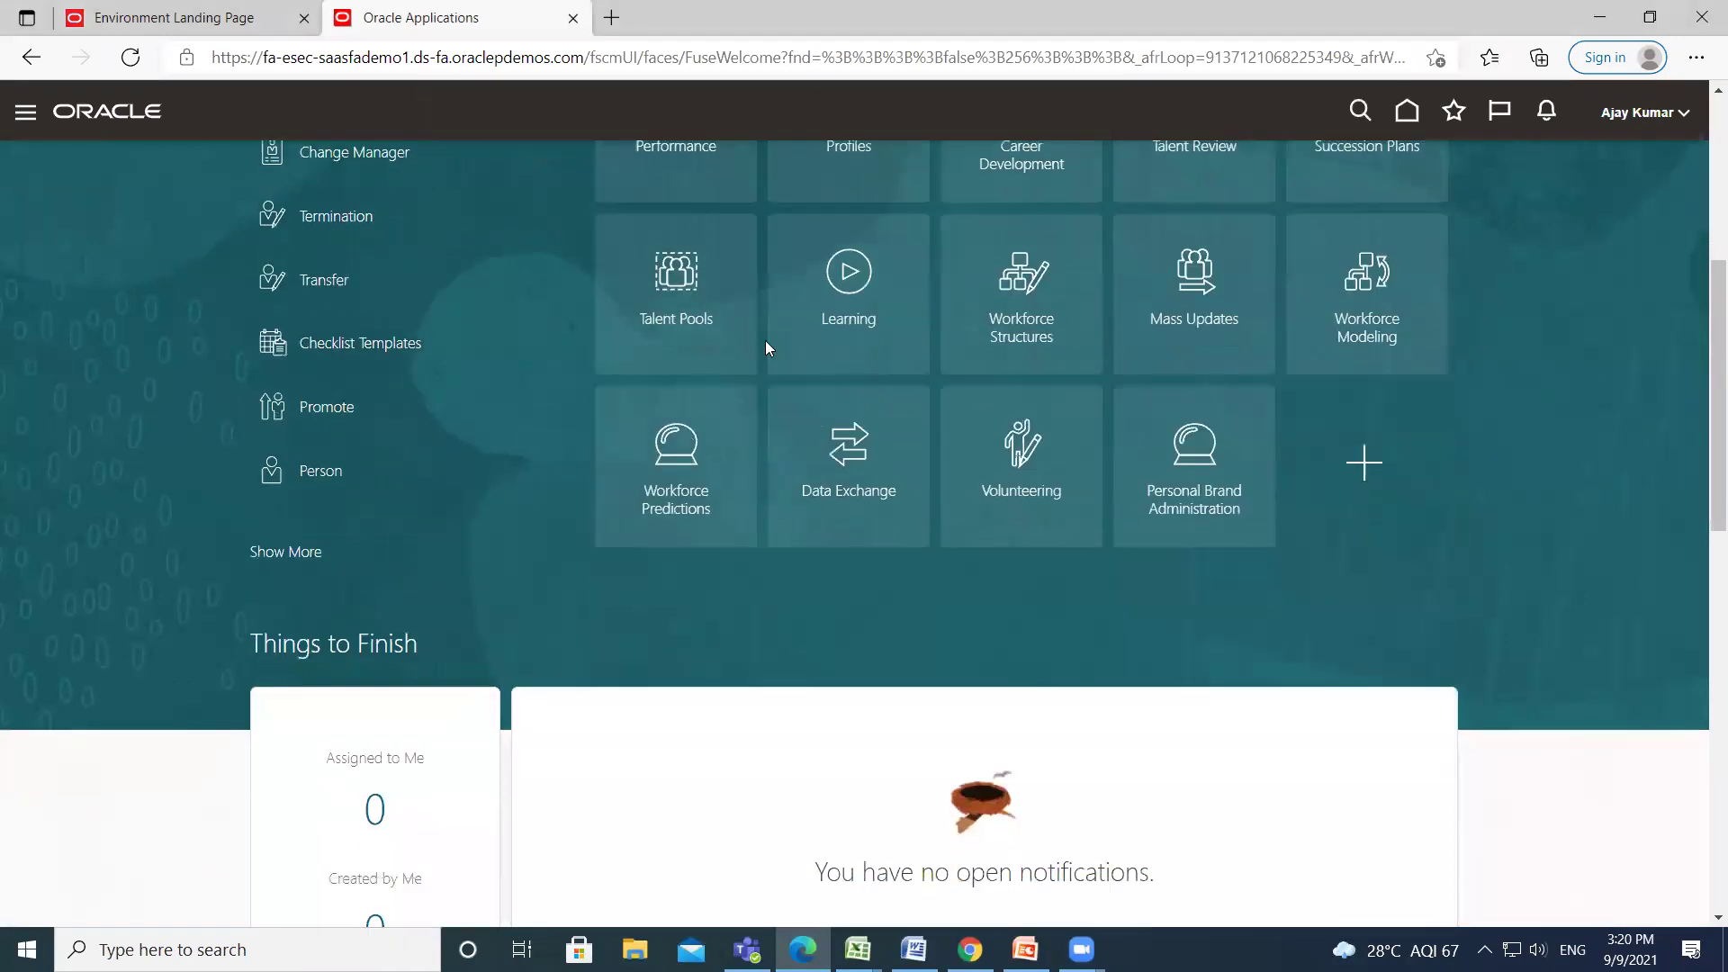
pyautogui.click(1032, 275)
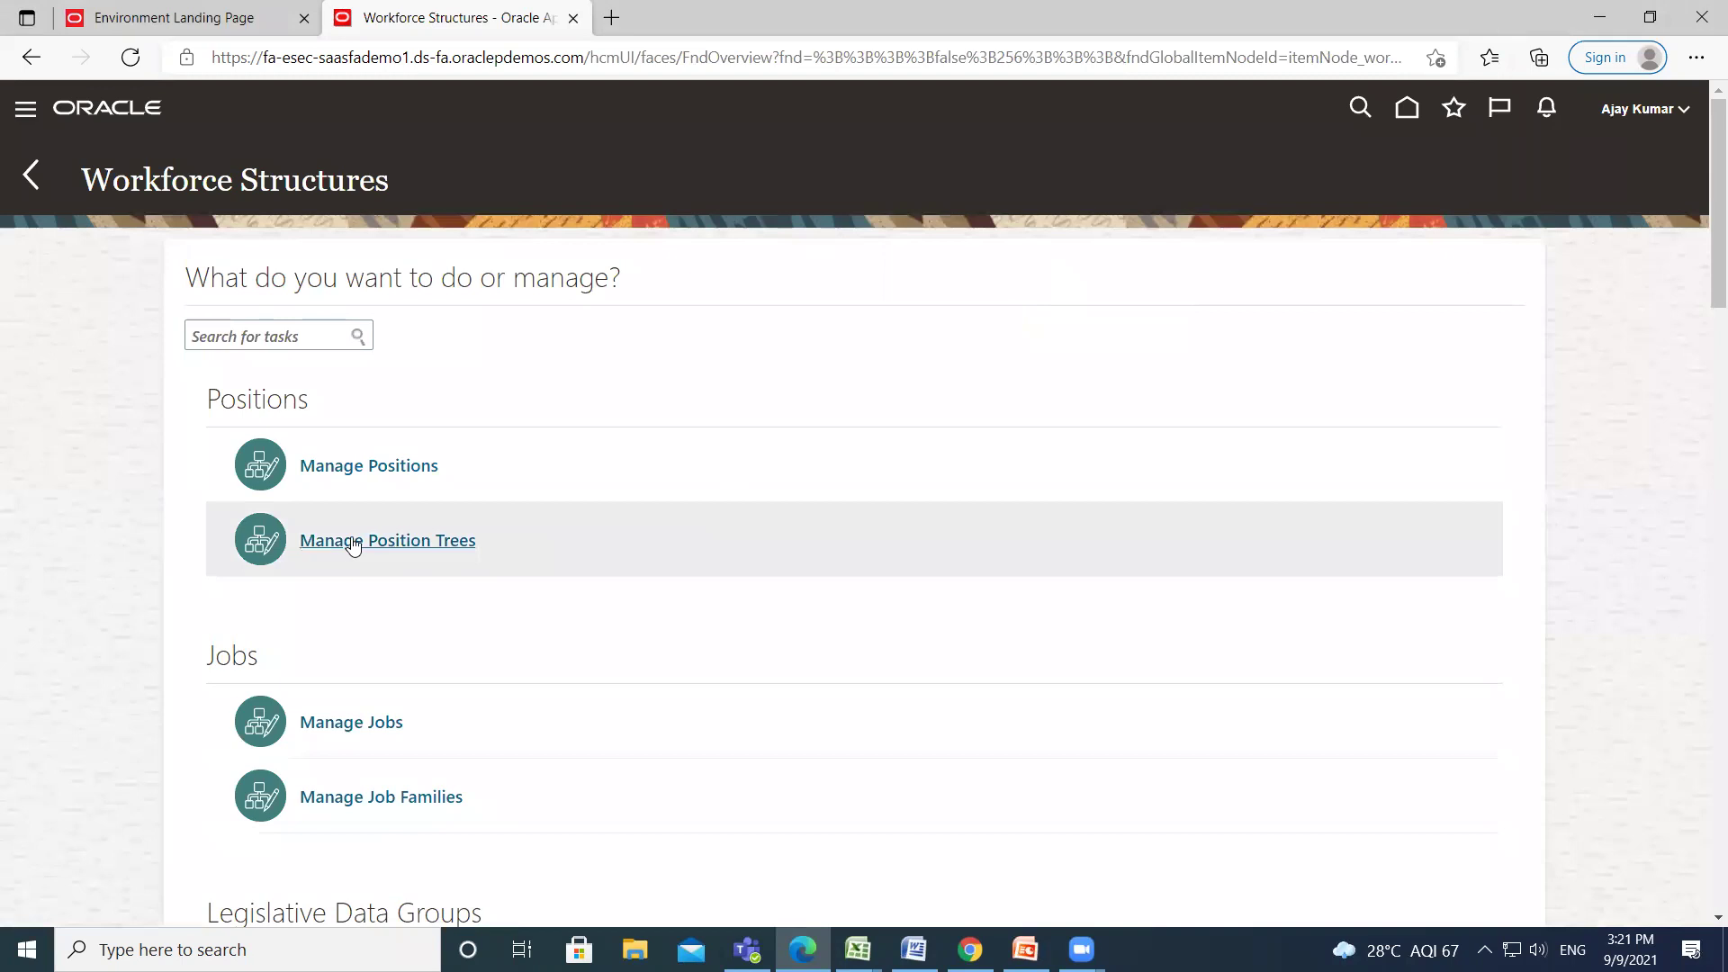
pyautogui.click(351, 541)
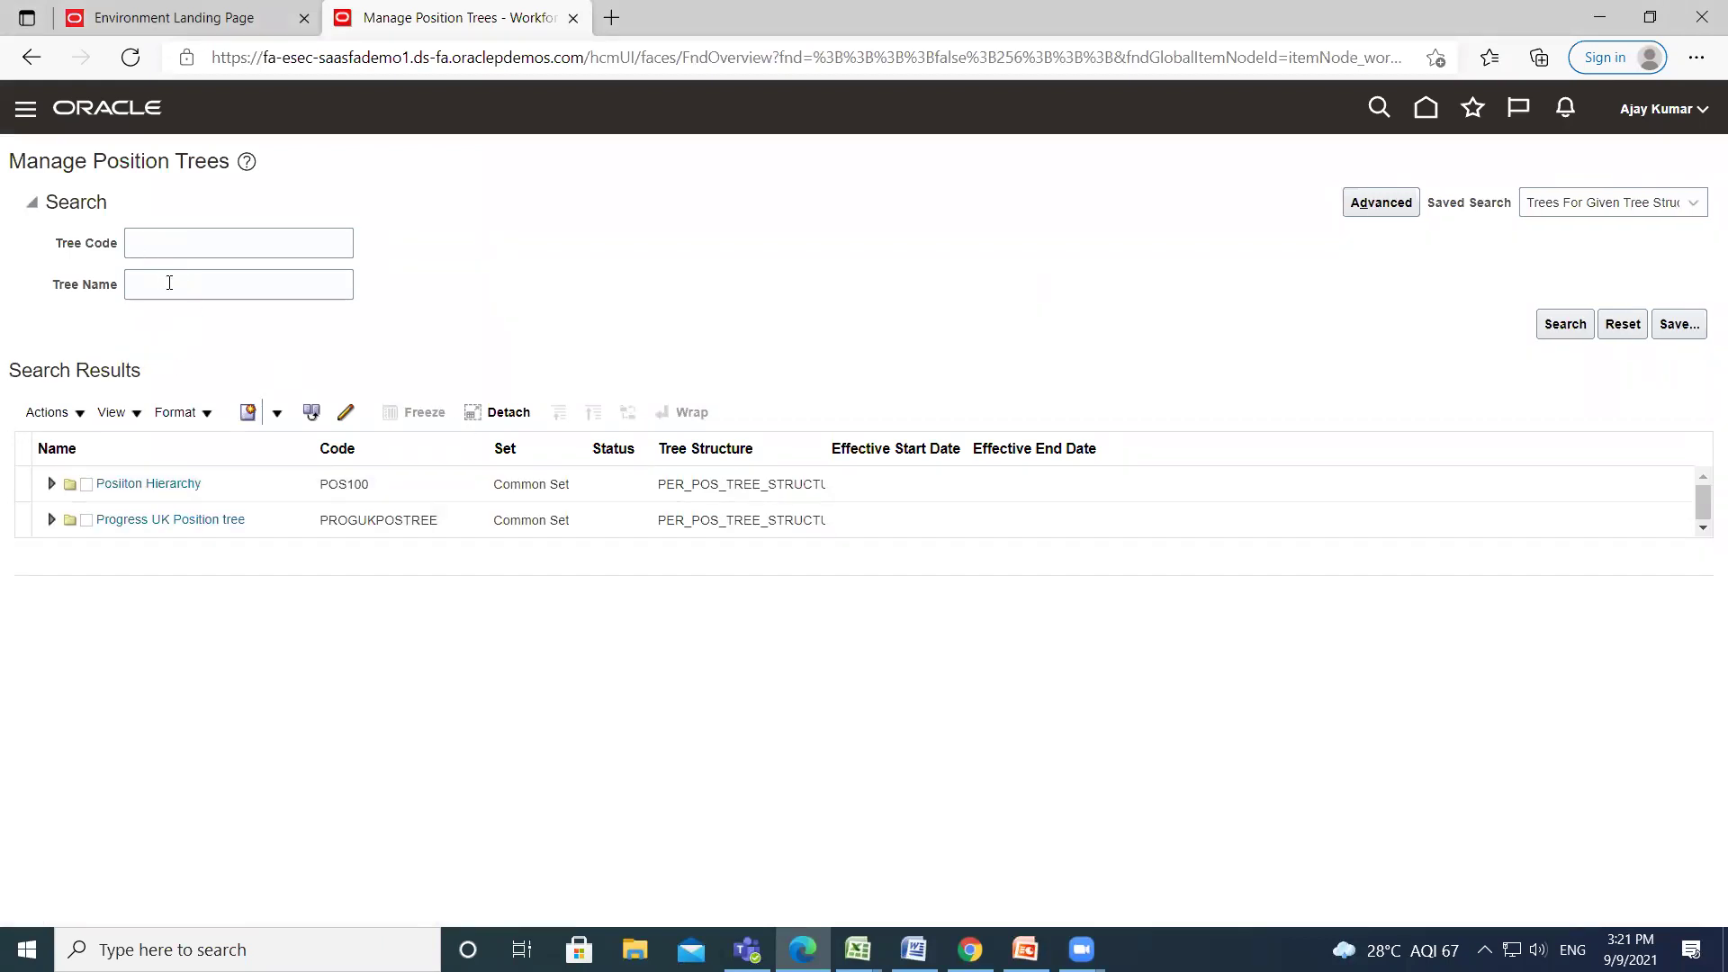
pyautogui.click(1562, 328)
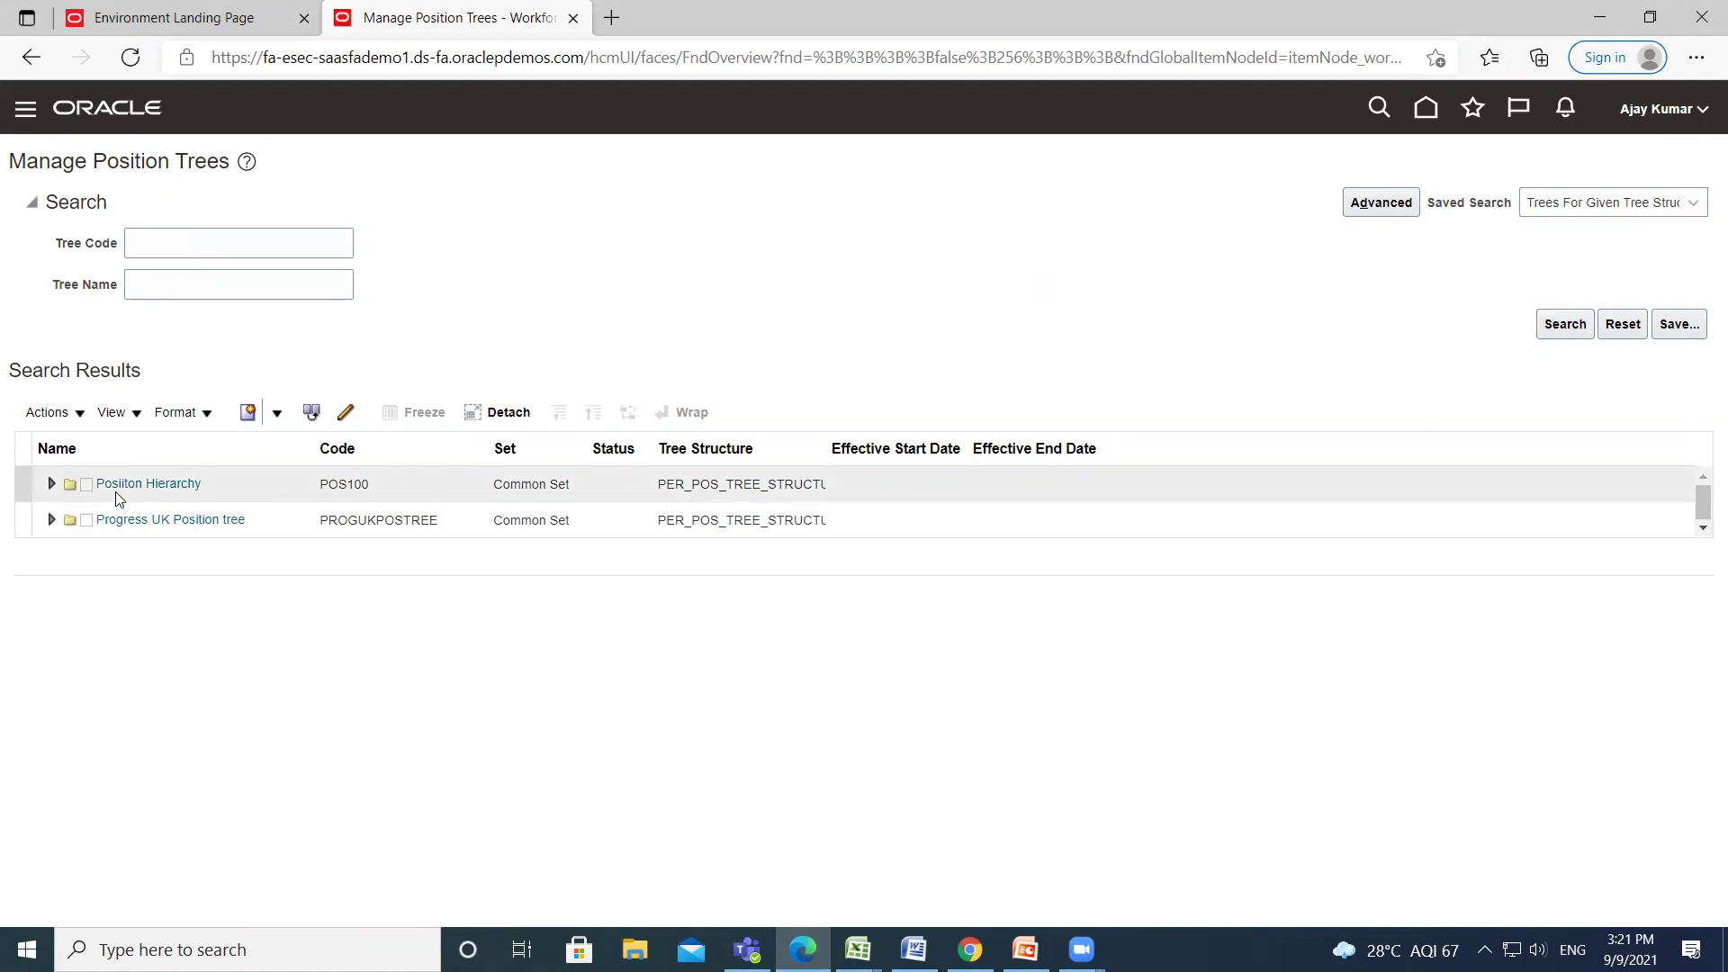
# - Create and submit position tree HR Director, code HR_DIR, described as Human Resource Director
pyautogui.click(80, 416)
pyautogui.click(82, 448)
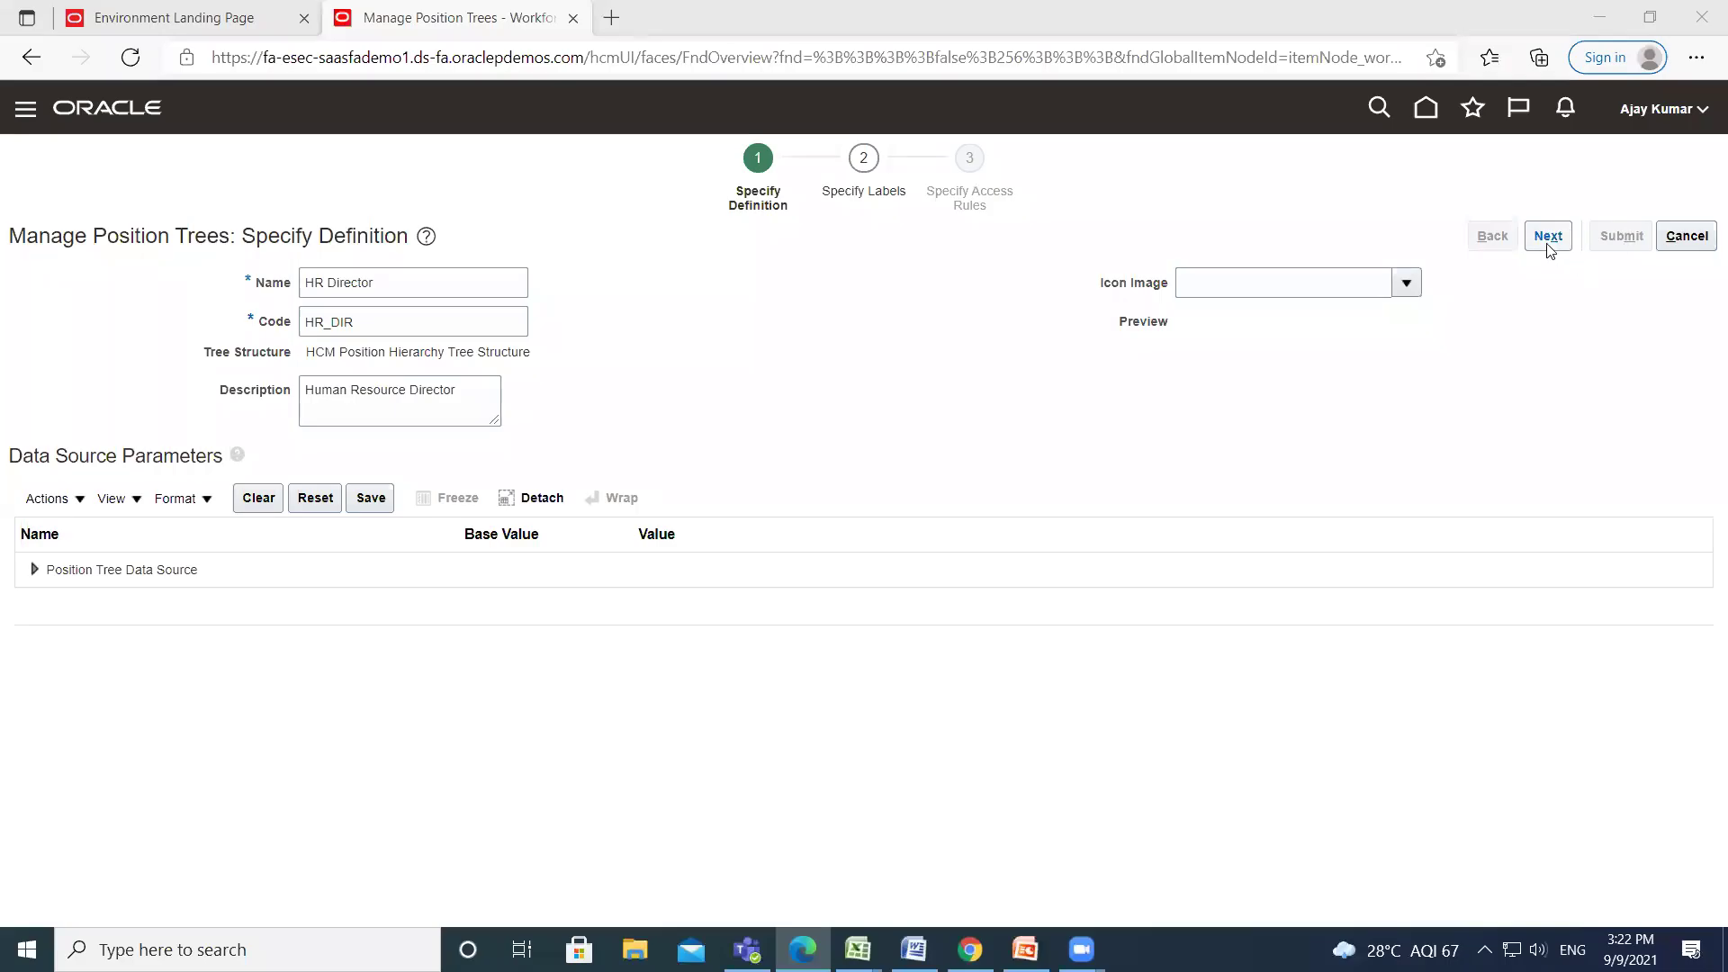
pyautogui.click(1548, 237)
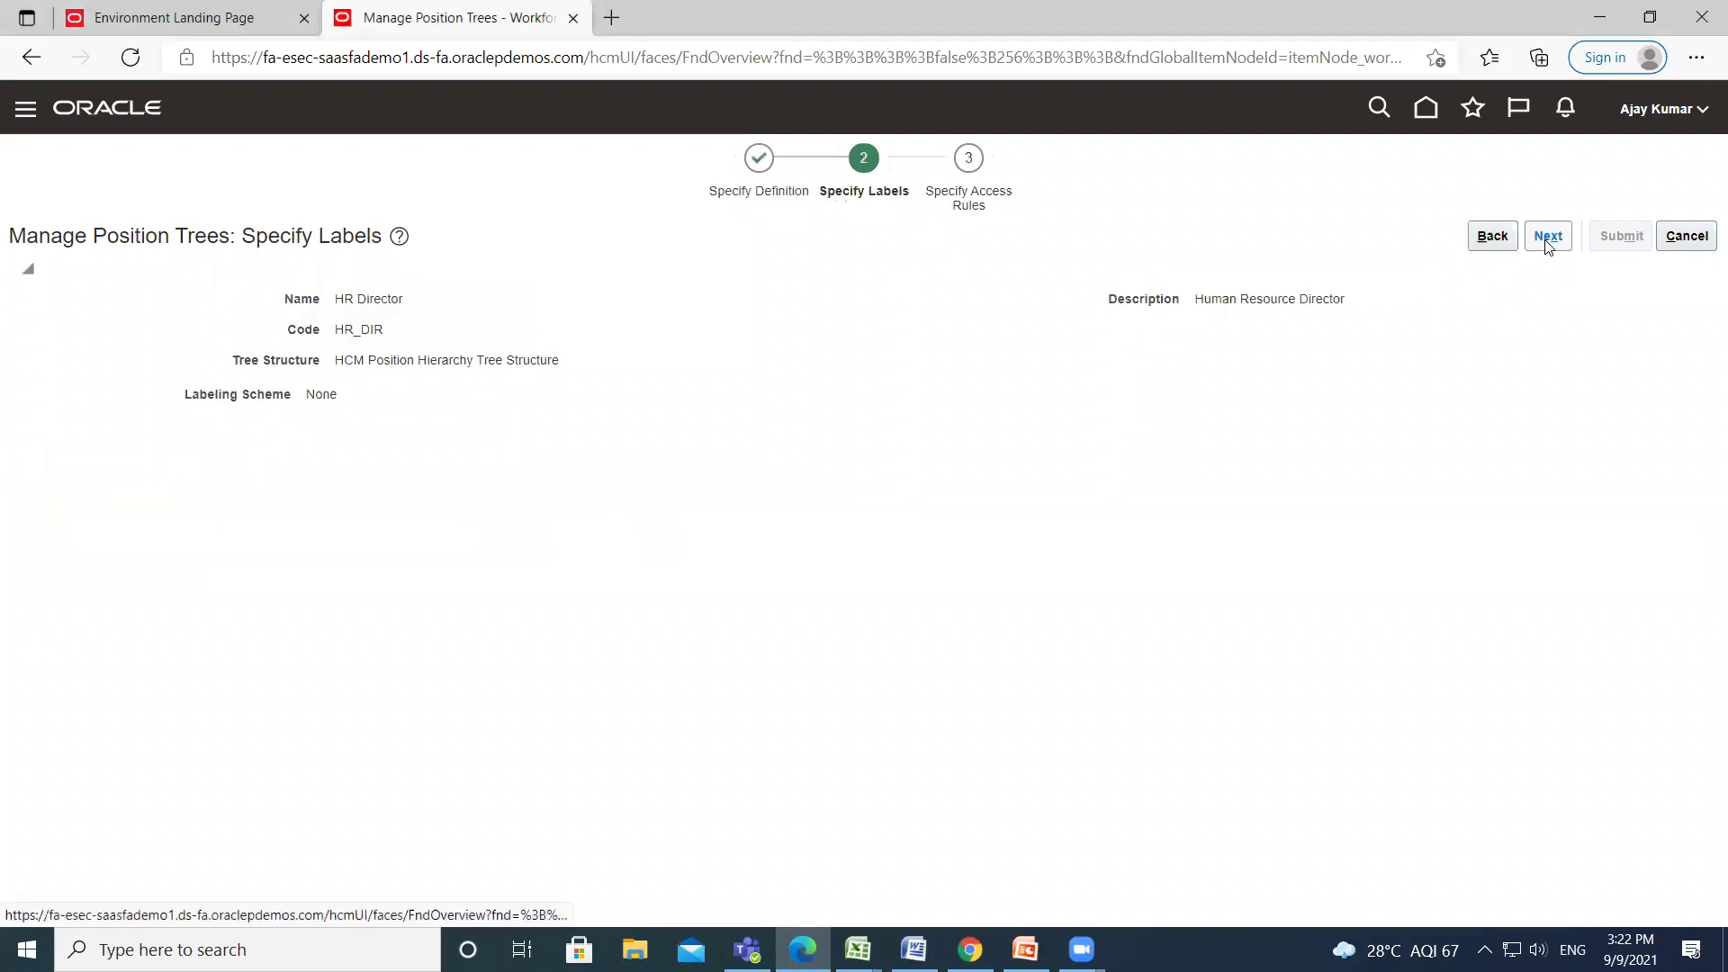
pyautogui.click(1549, 238)
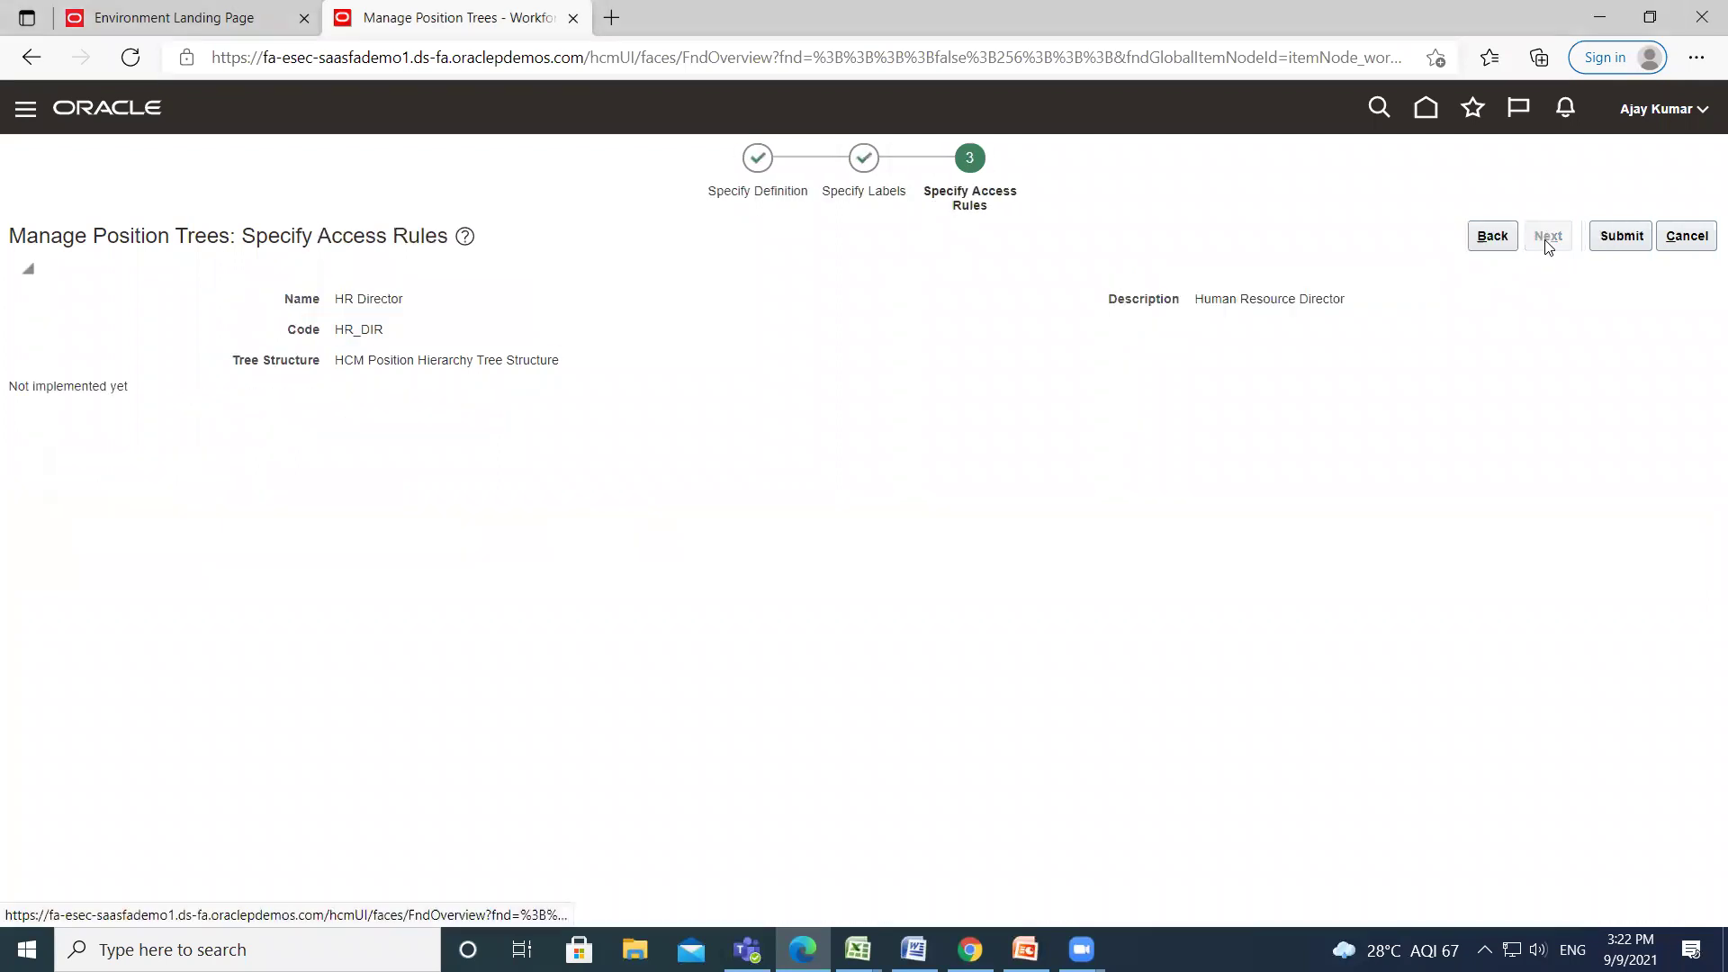
pyautogui.click(1639, 240)
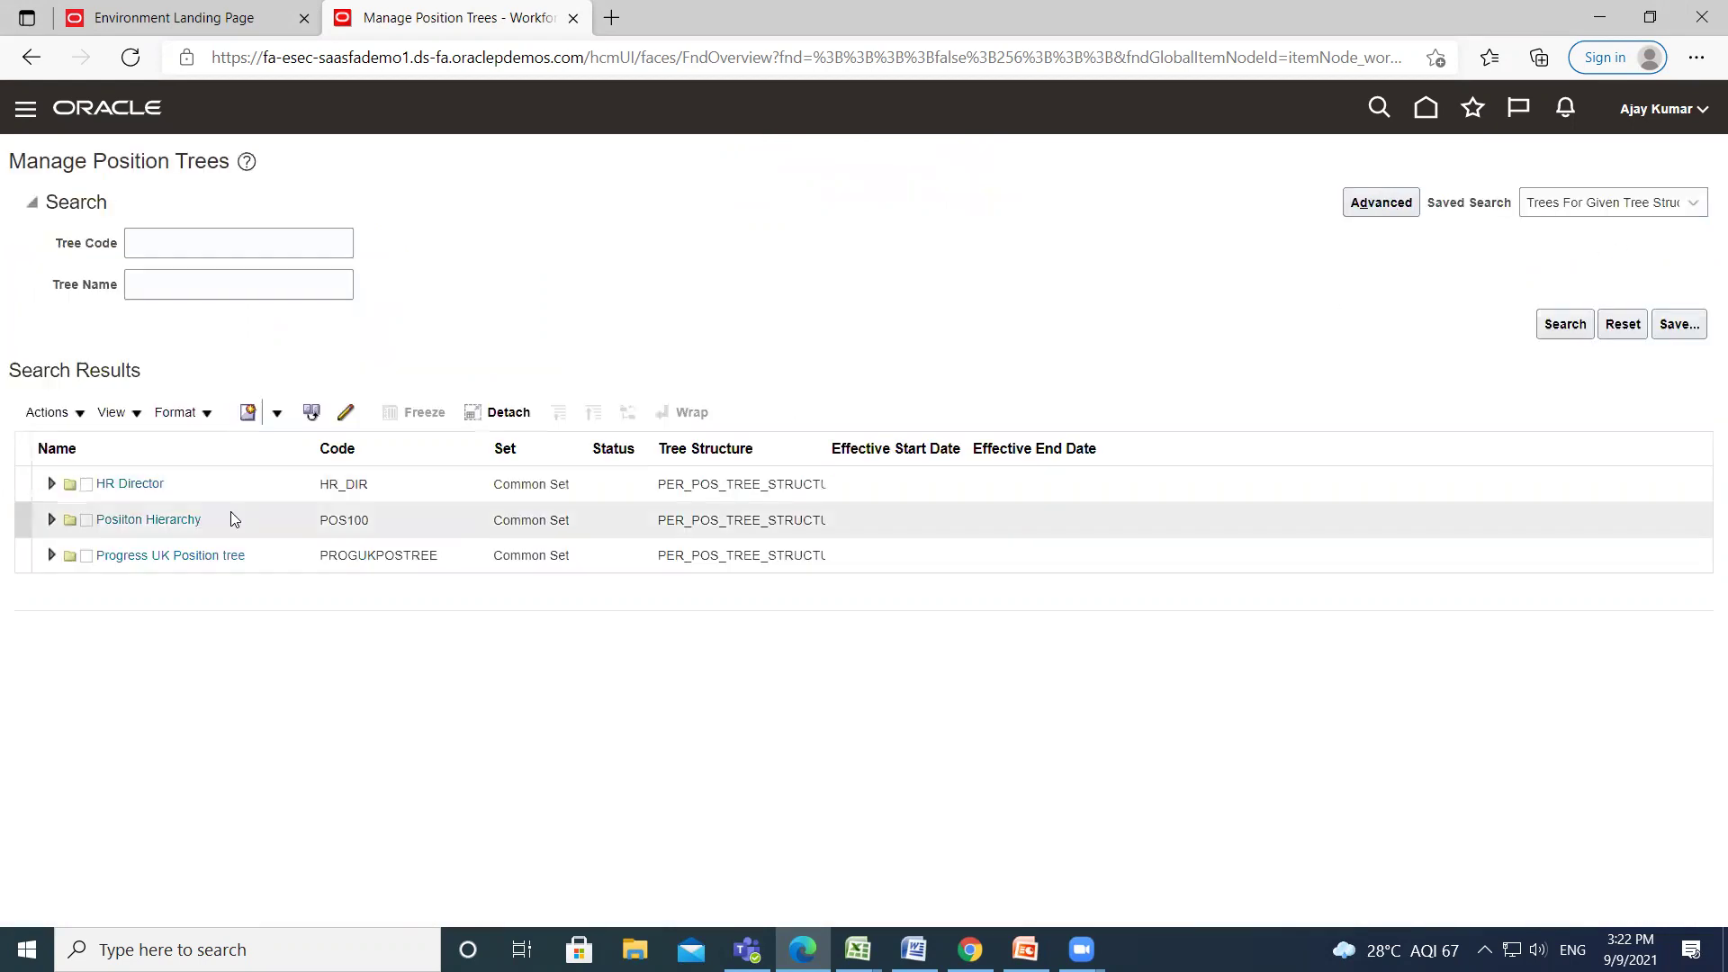
# - Select the HR Director tree and begin creating a new tree version for it
pyautogui.click(38, 488)
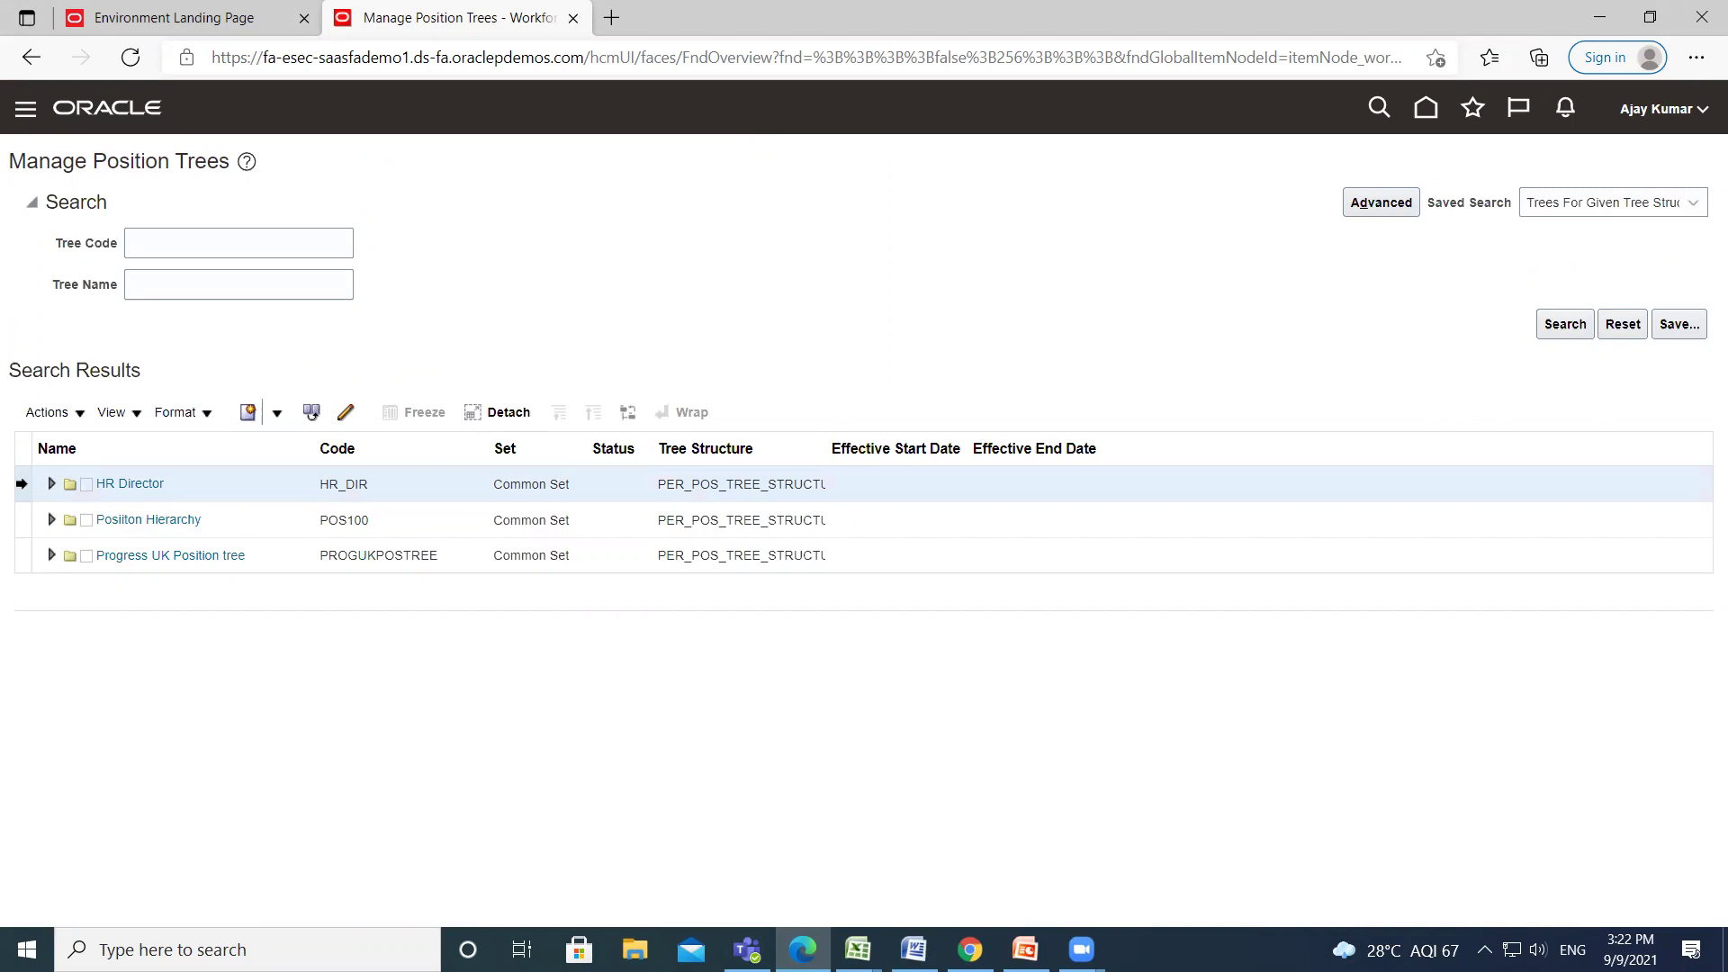
pyautogui.rightClick(22, 484)
pyautogui.click(23, 479)
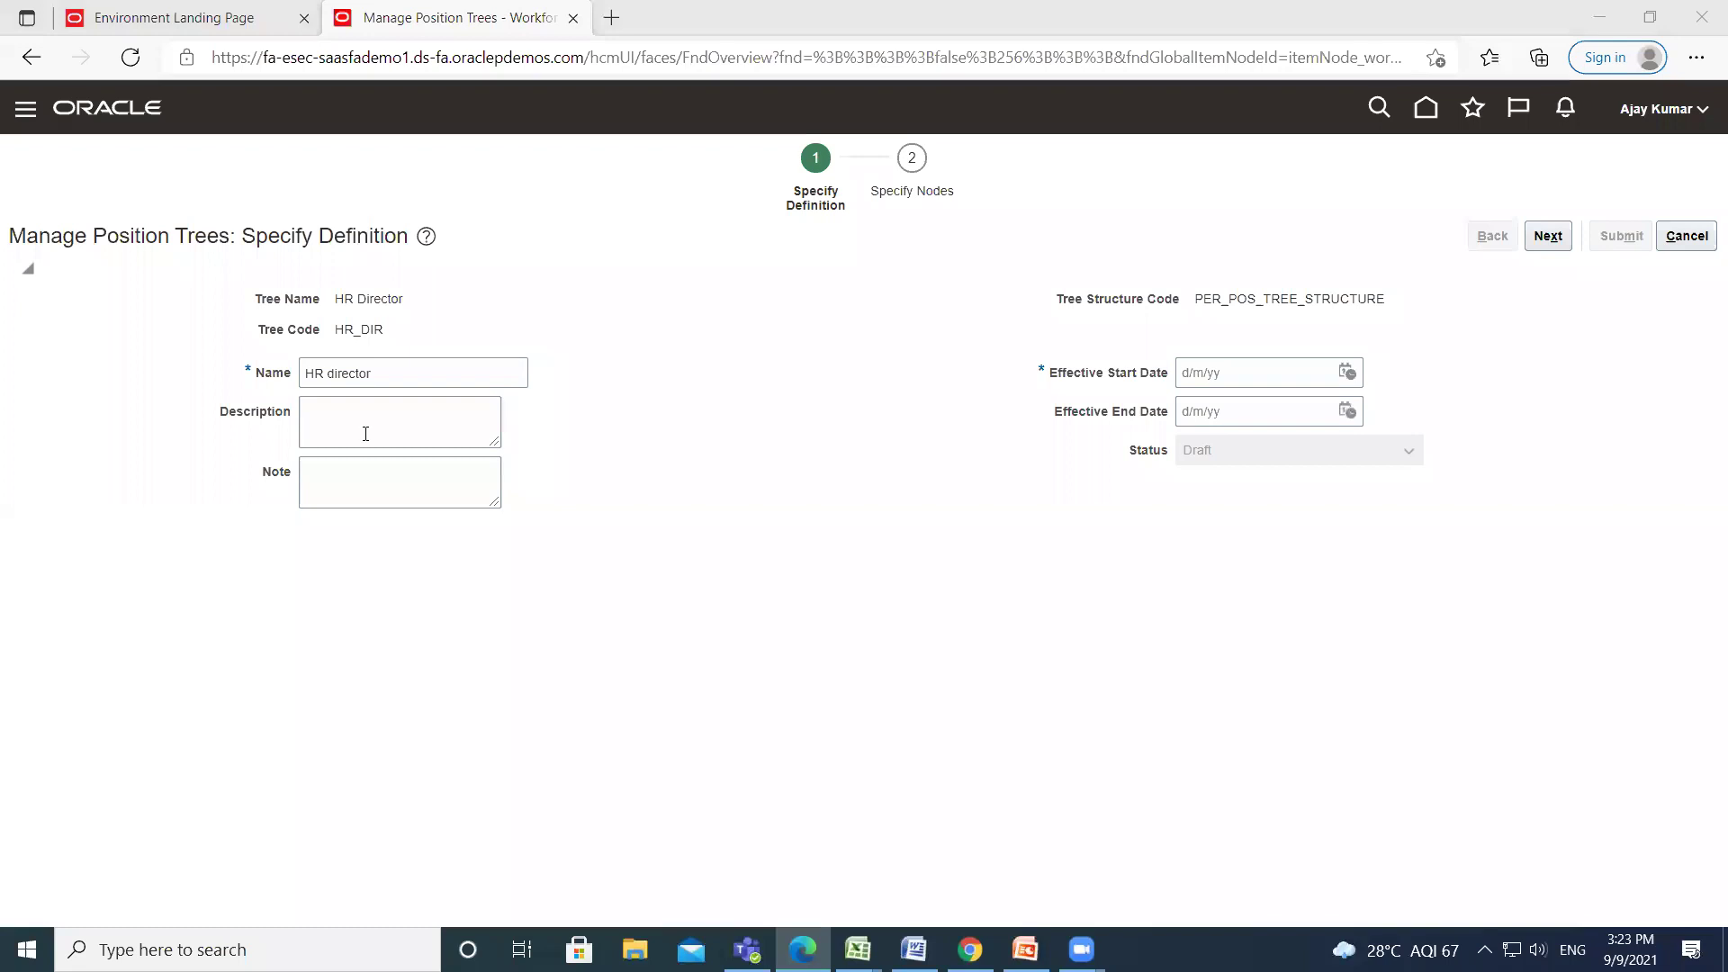
# - Enter the version description 'HR Director Version First'
pyautogui.click(366, 434)
pyautogui.write('Human')
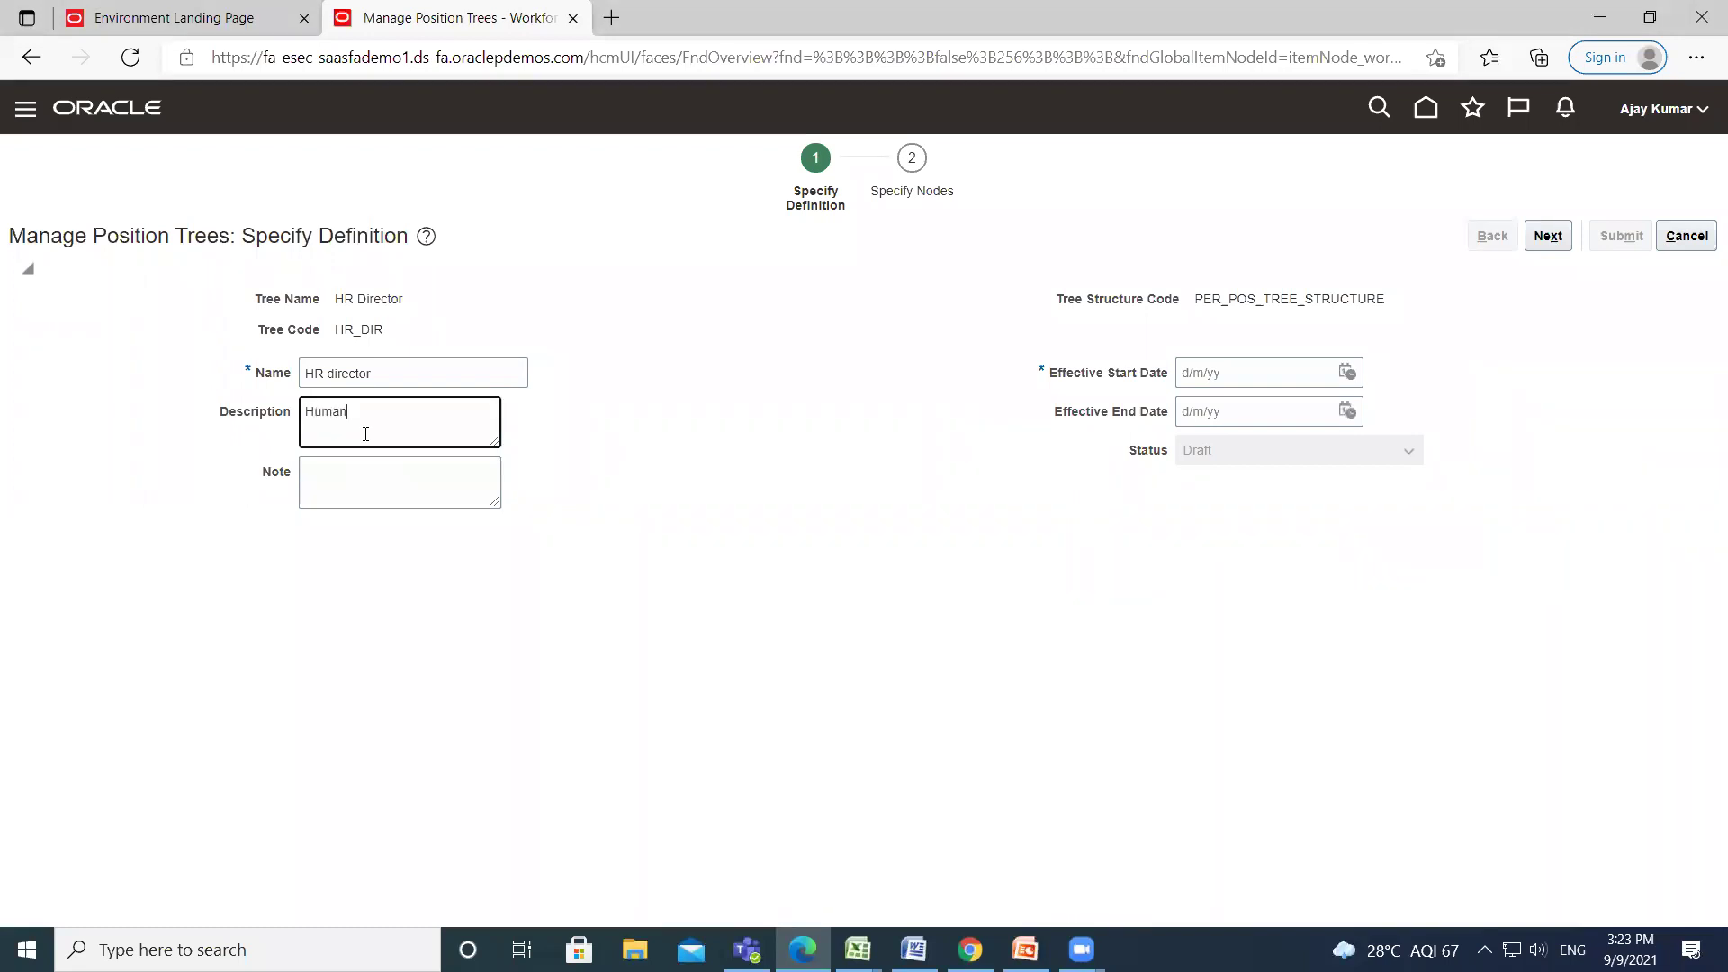
pyautogui.press('BackSpace')
pyautogui.press('BackSpace')
pyautogui.press('BackSpace')
pyautogui.write('R ')
pyautogui.write('d')
pyautogui.write('D')
pyautogui.write('ir')
pyautogui.press('BackSpace')
pyautogui.write('ec')
pyautogui.write('tor V')
pyautogui.write('ersi')
pyautogui.write('on ')
pyautogui.write('Fo')
pyautogui.press('BackSpace')
pyautogui.write('irst')
# - Name the version HR director V1, set its effective start date to 1/9/21, and continue
pyautogui.click(396, 381)
pyautogui.write('V')
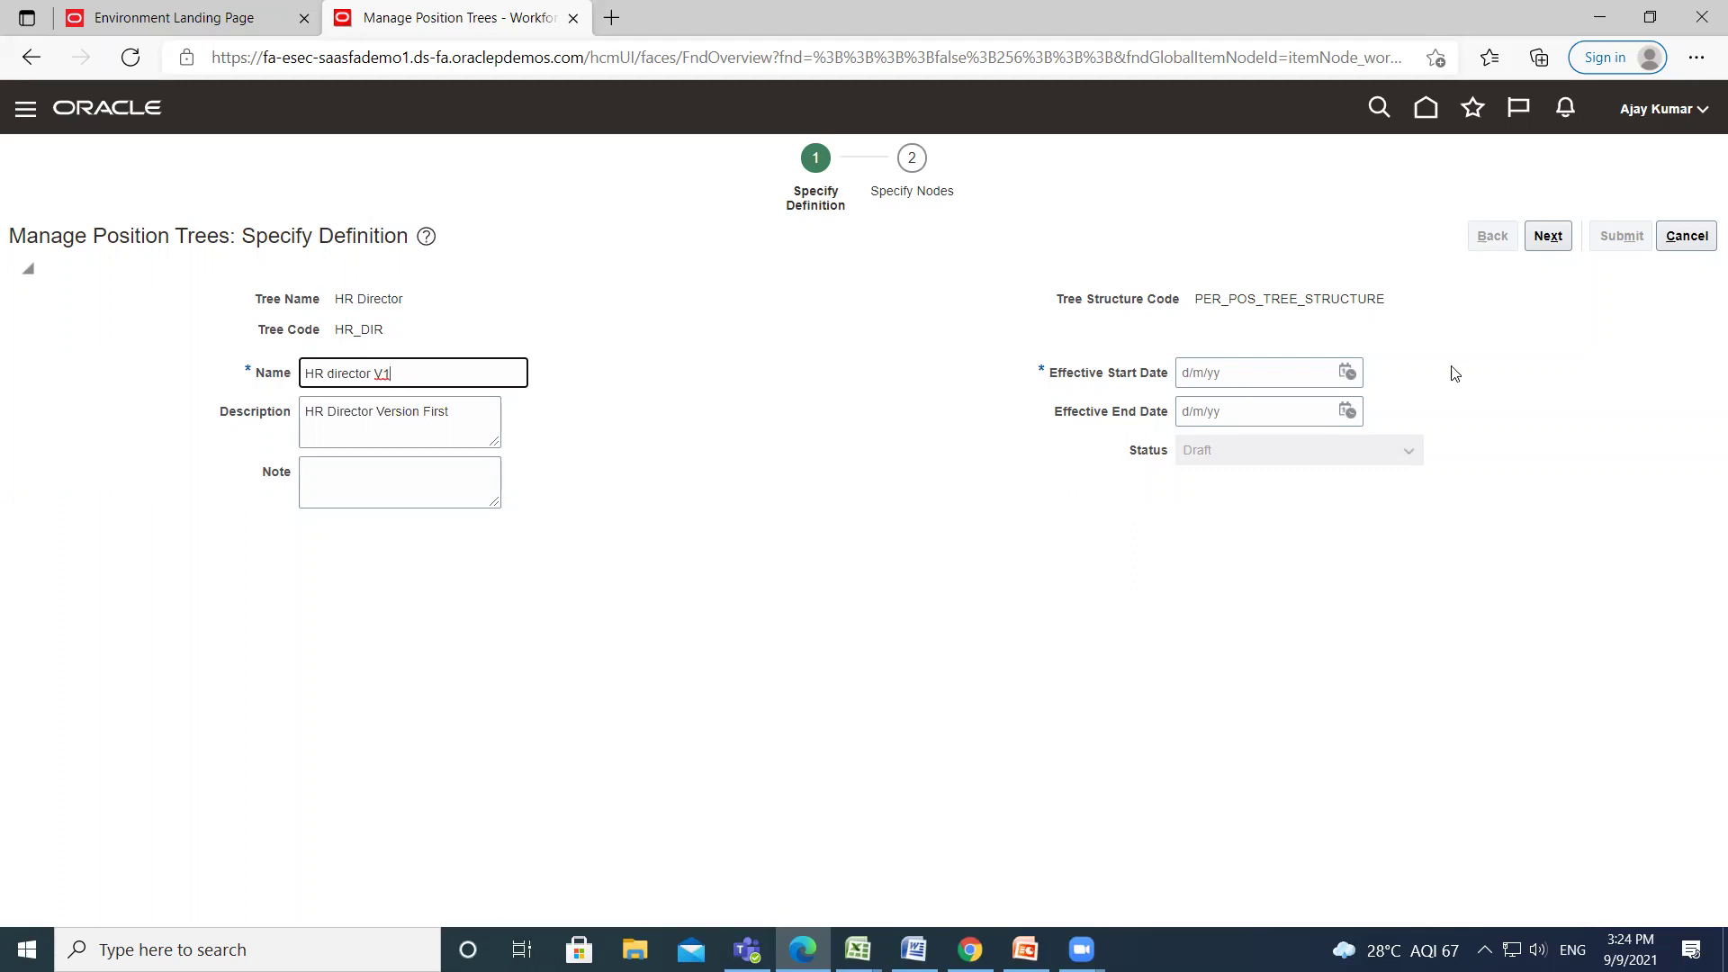
pyautogui.click(1348, 372)
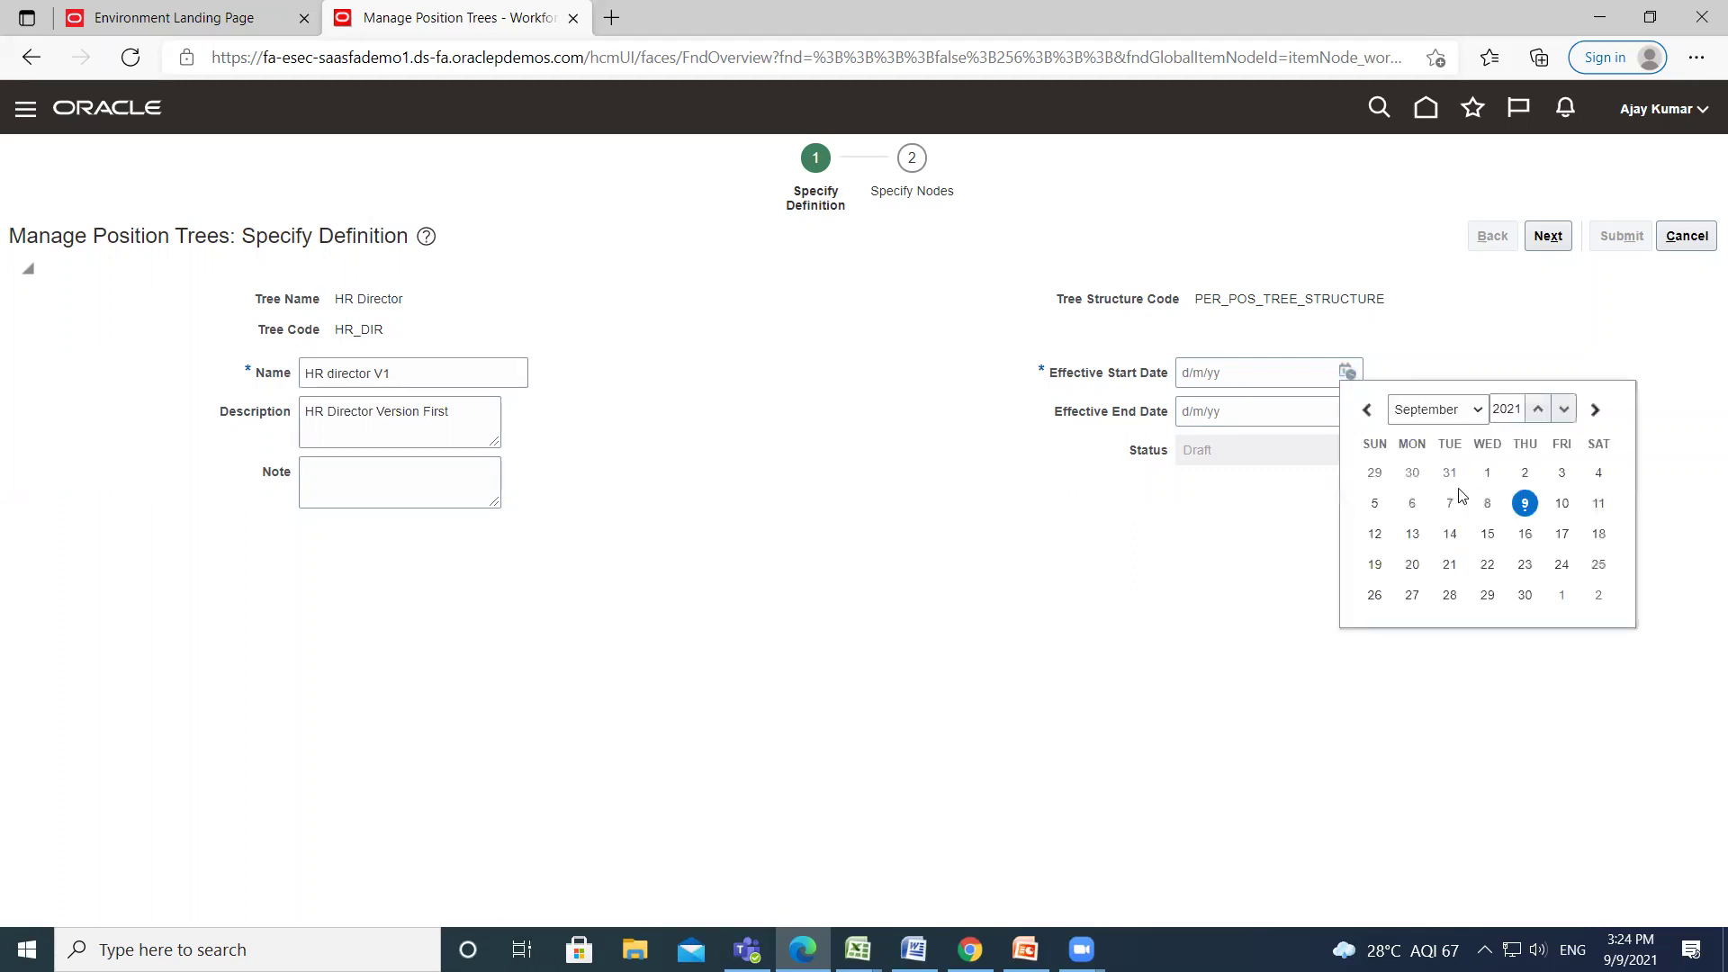
pyautogui.click(1488, 472)
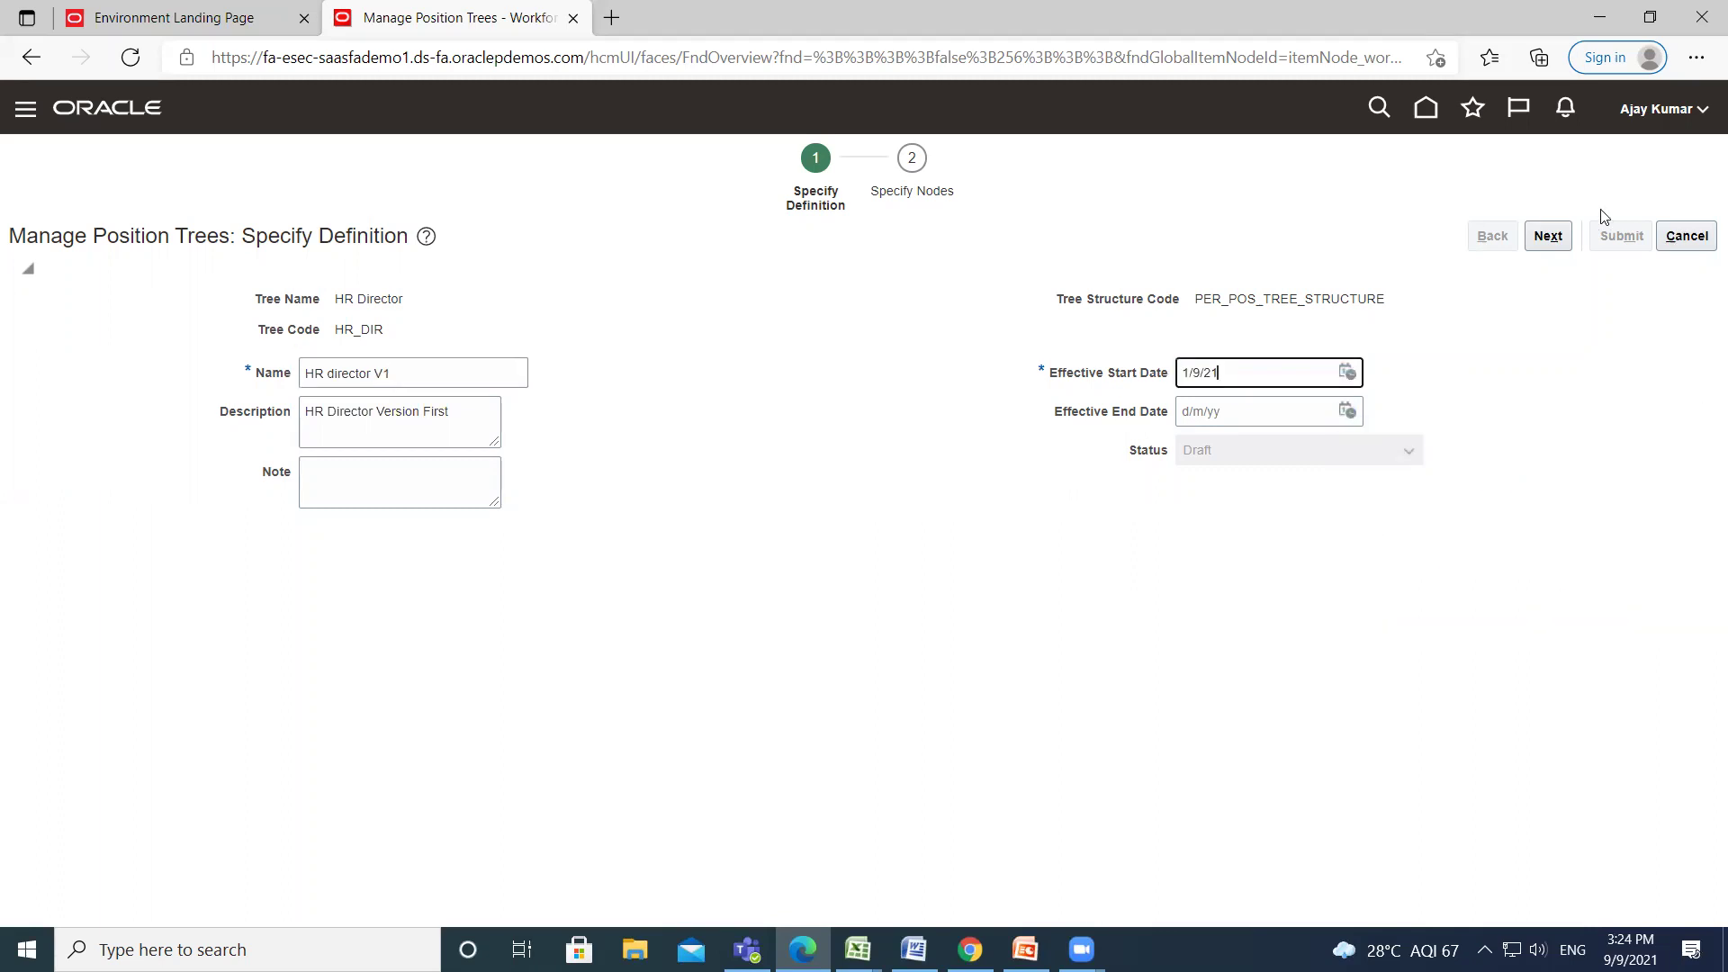
pyautogui.click(1548, 236)
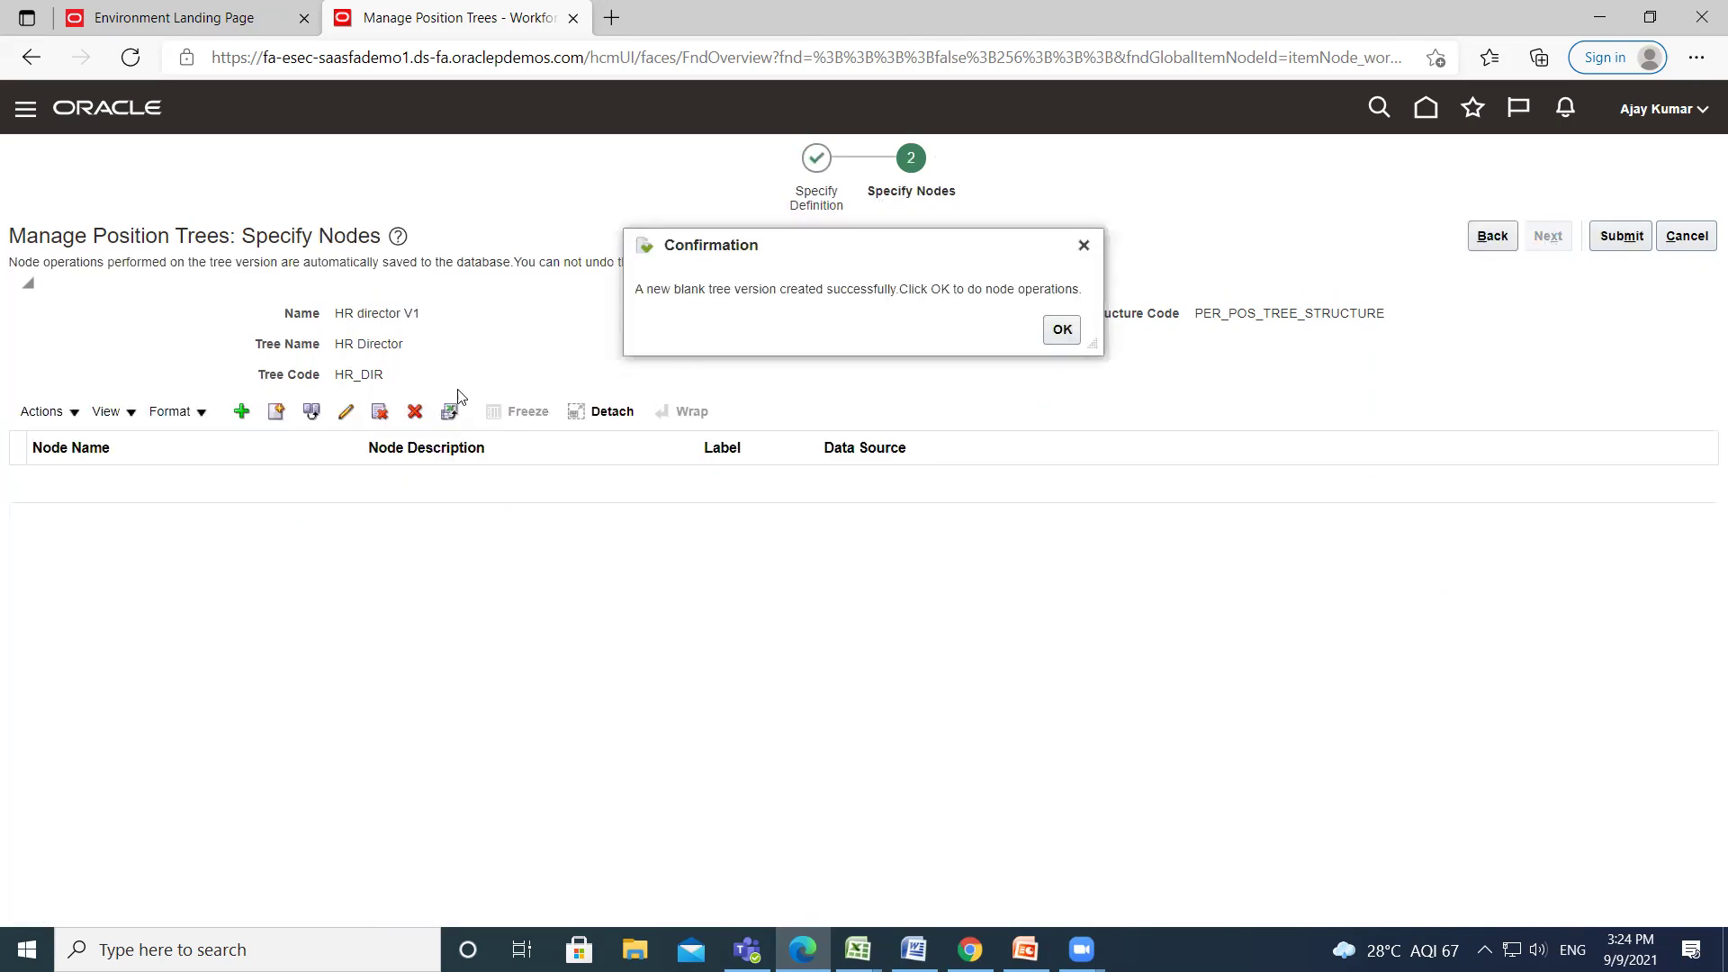
# - From the Position Tree Data Source, search 'HR' and add HR Manager (PRGUKPOS013) as a node
pyautogui.click(1062, 329)
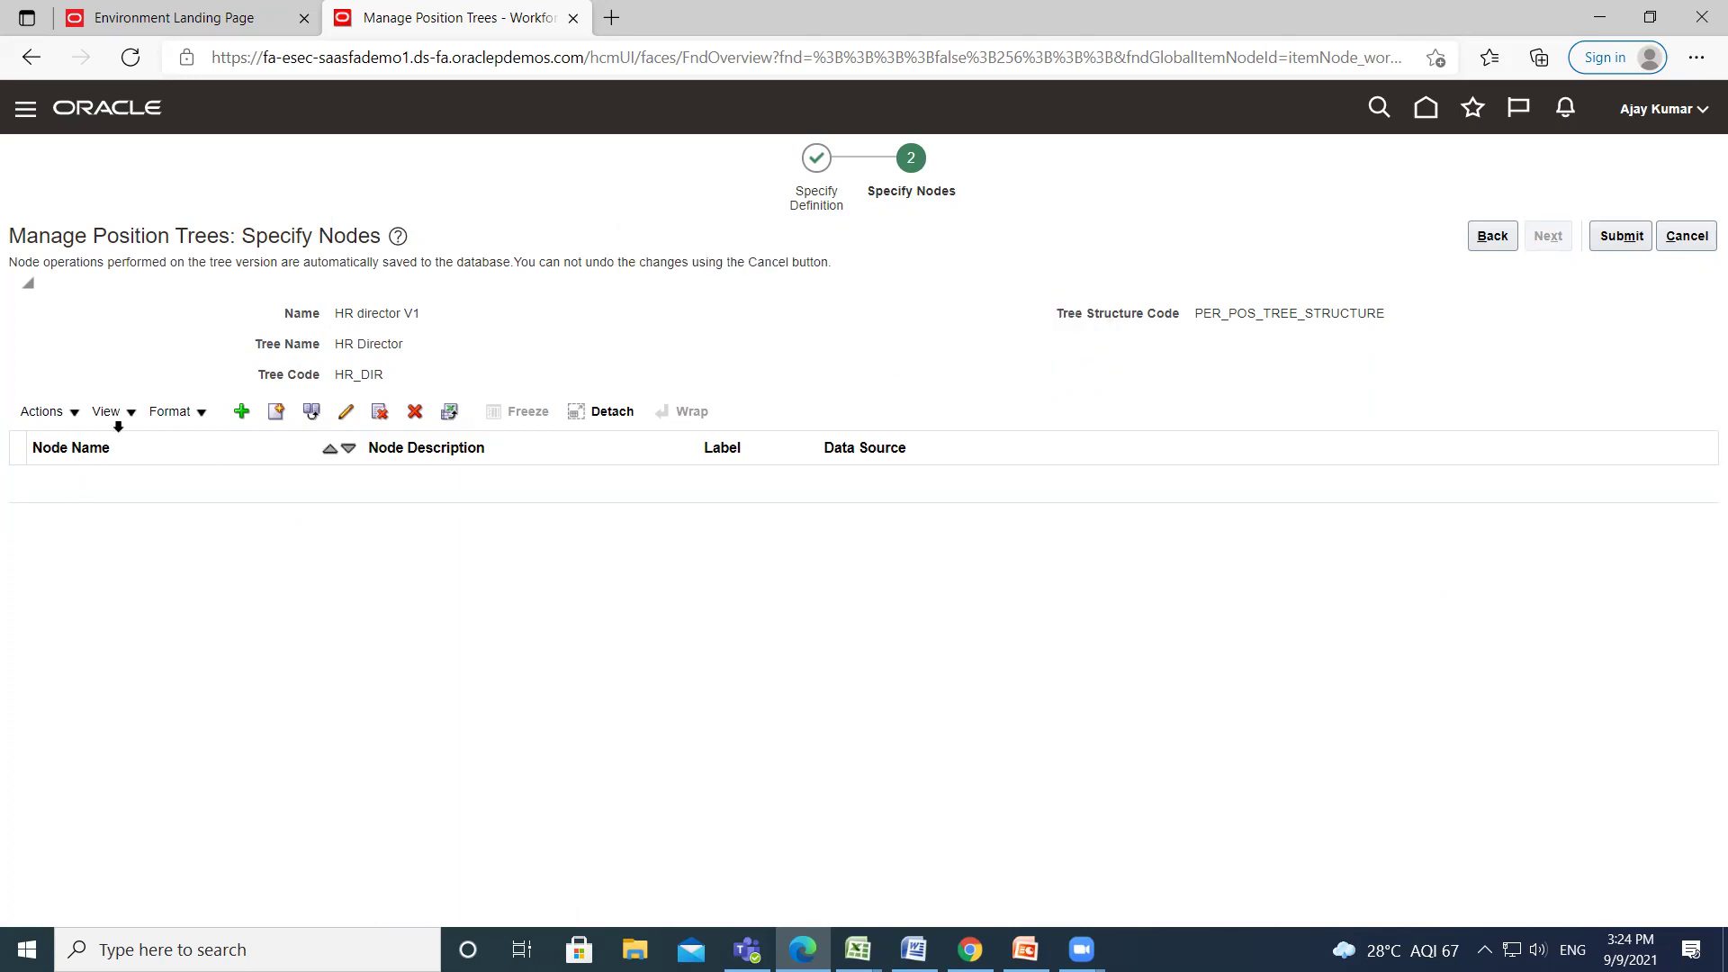
pyautogui.click(242, 413)
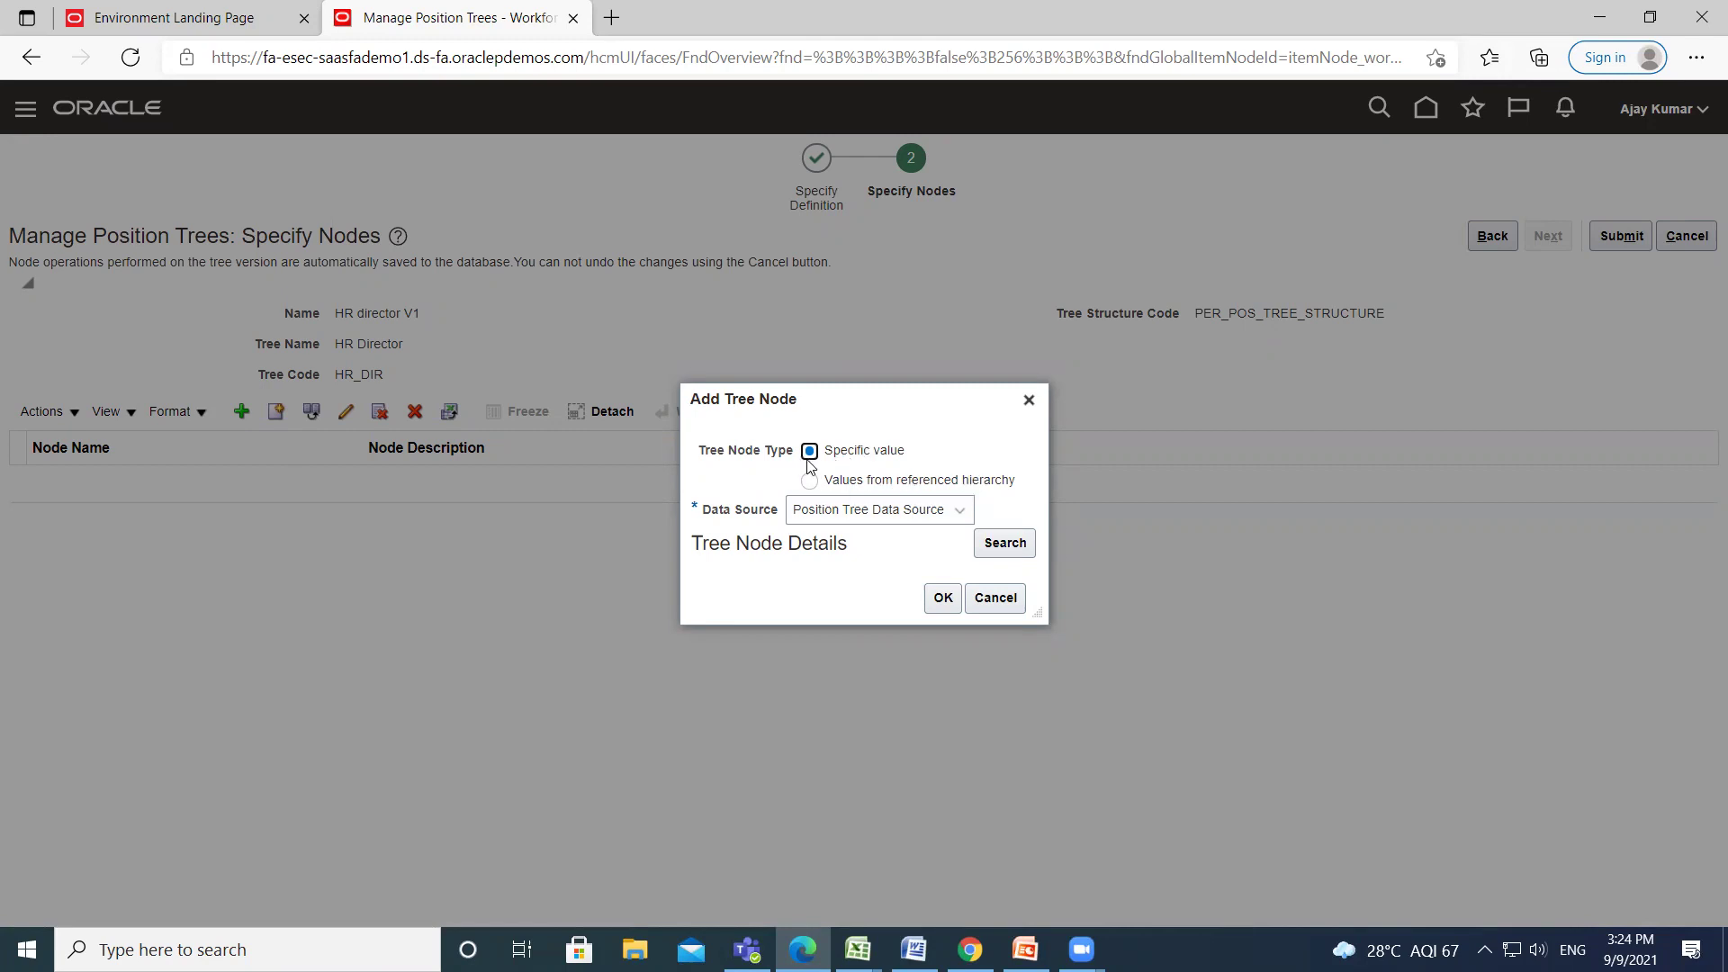
pyautogui.click(956, 520)
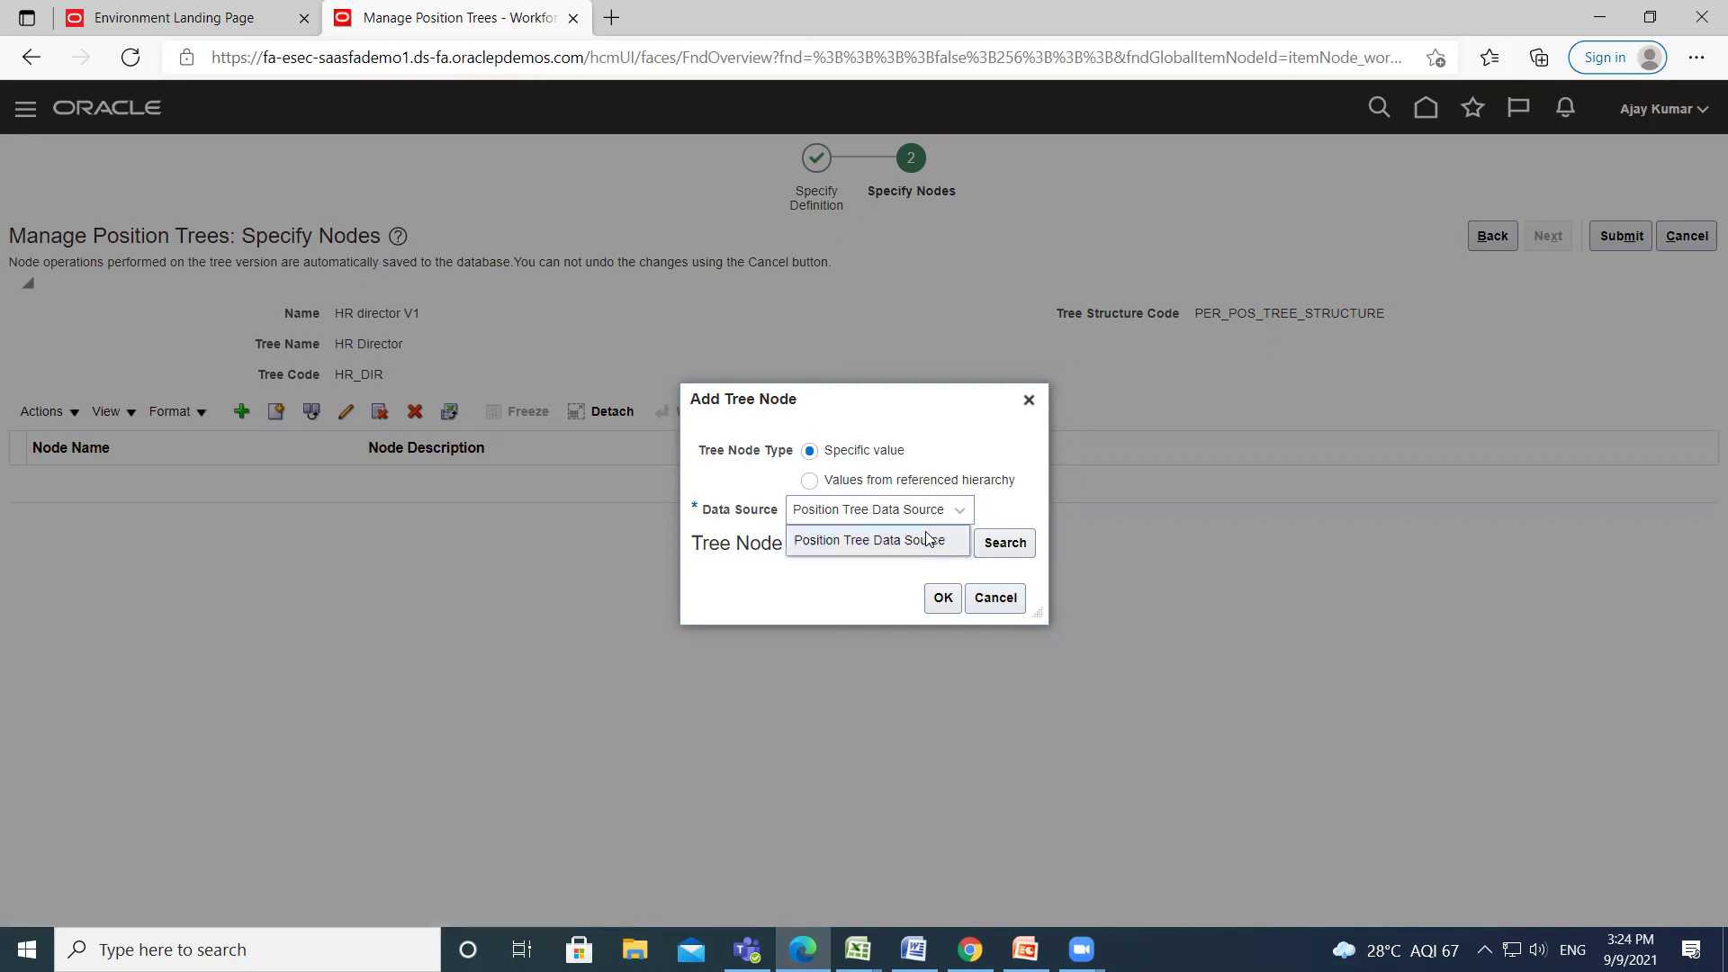
pyautogui.click(938, 540)
pyautogui.click(993, 547)
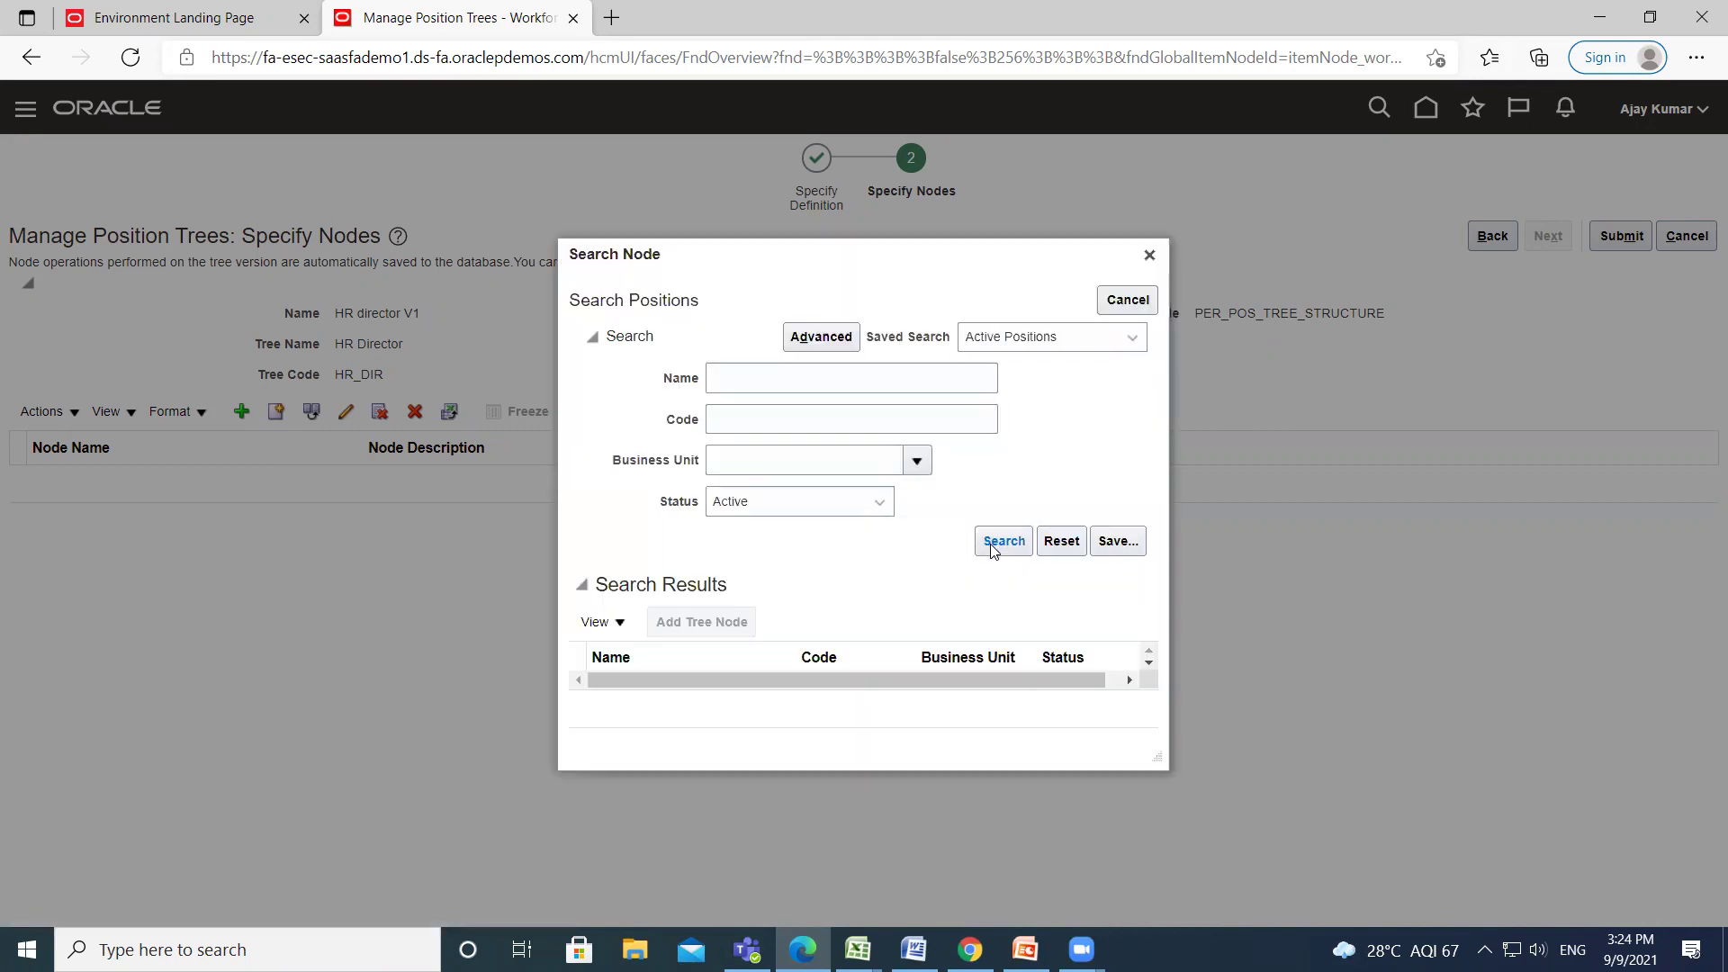
pyautogui.click(747, 385)
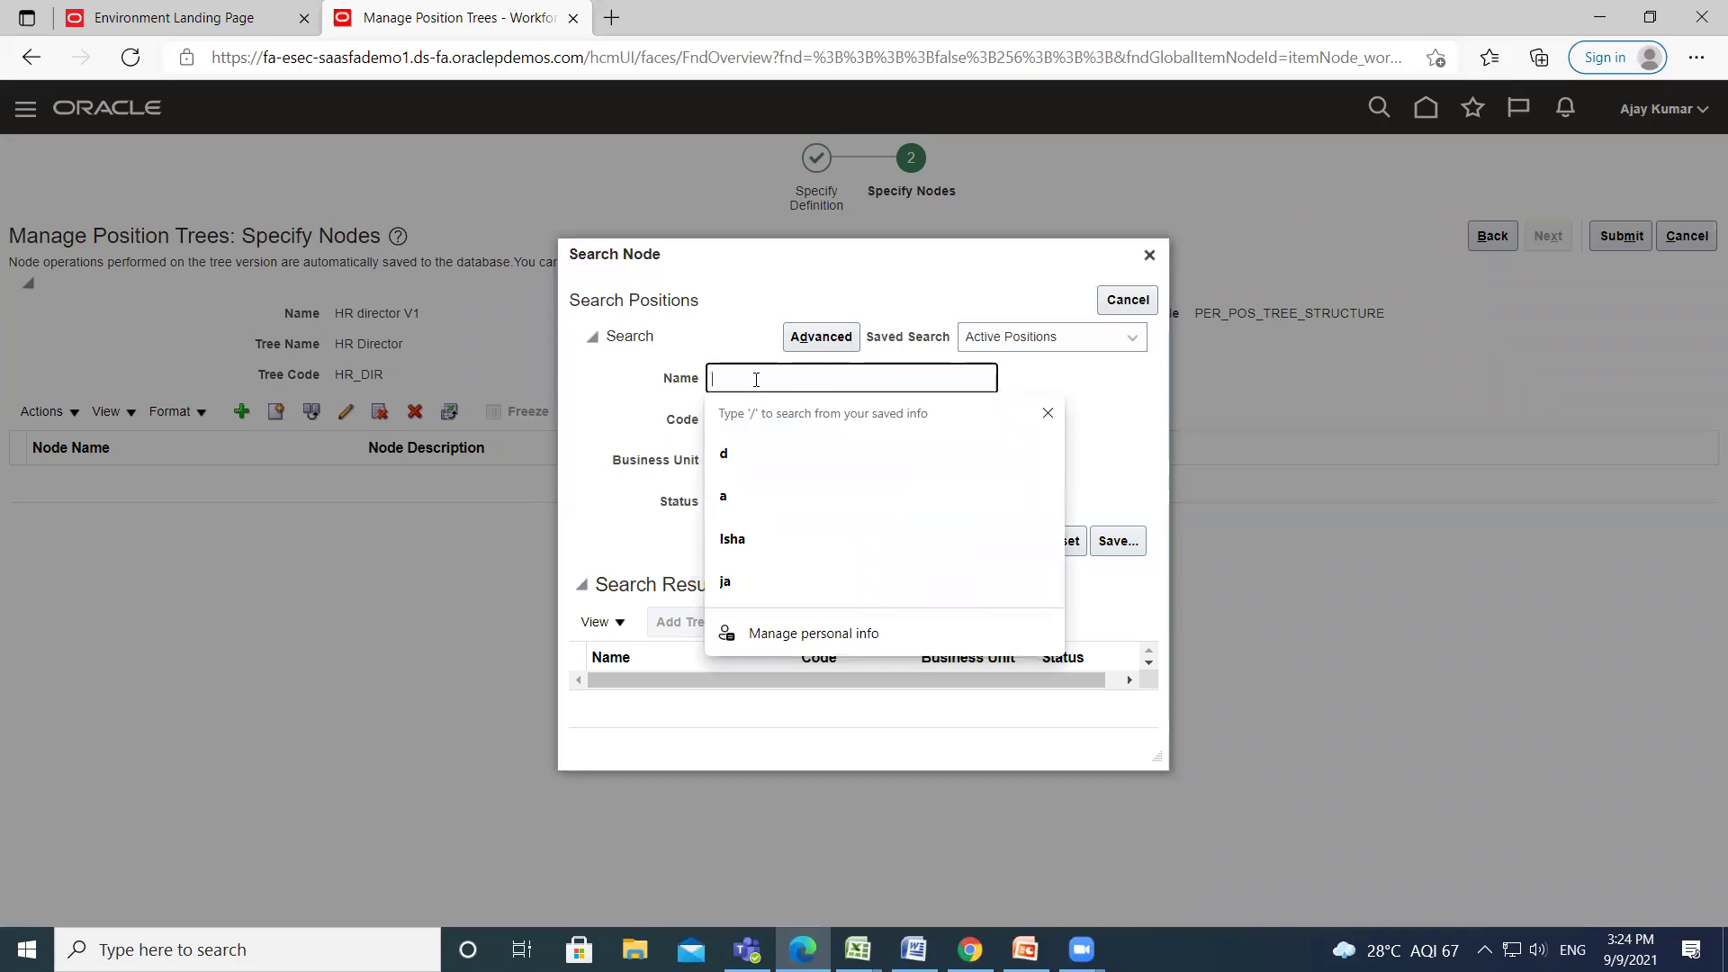
pyautogui.write('HR')
pyautogui.click(978, 541)
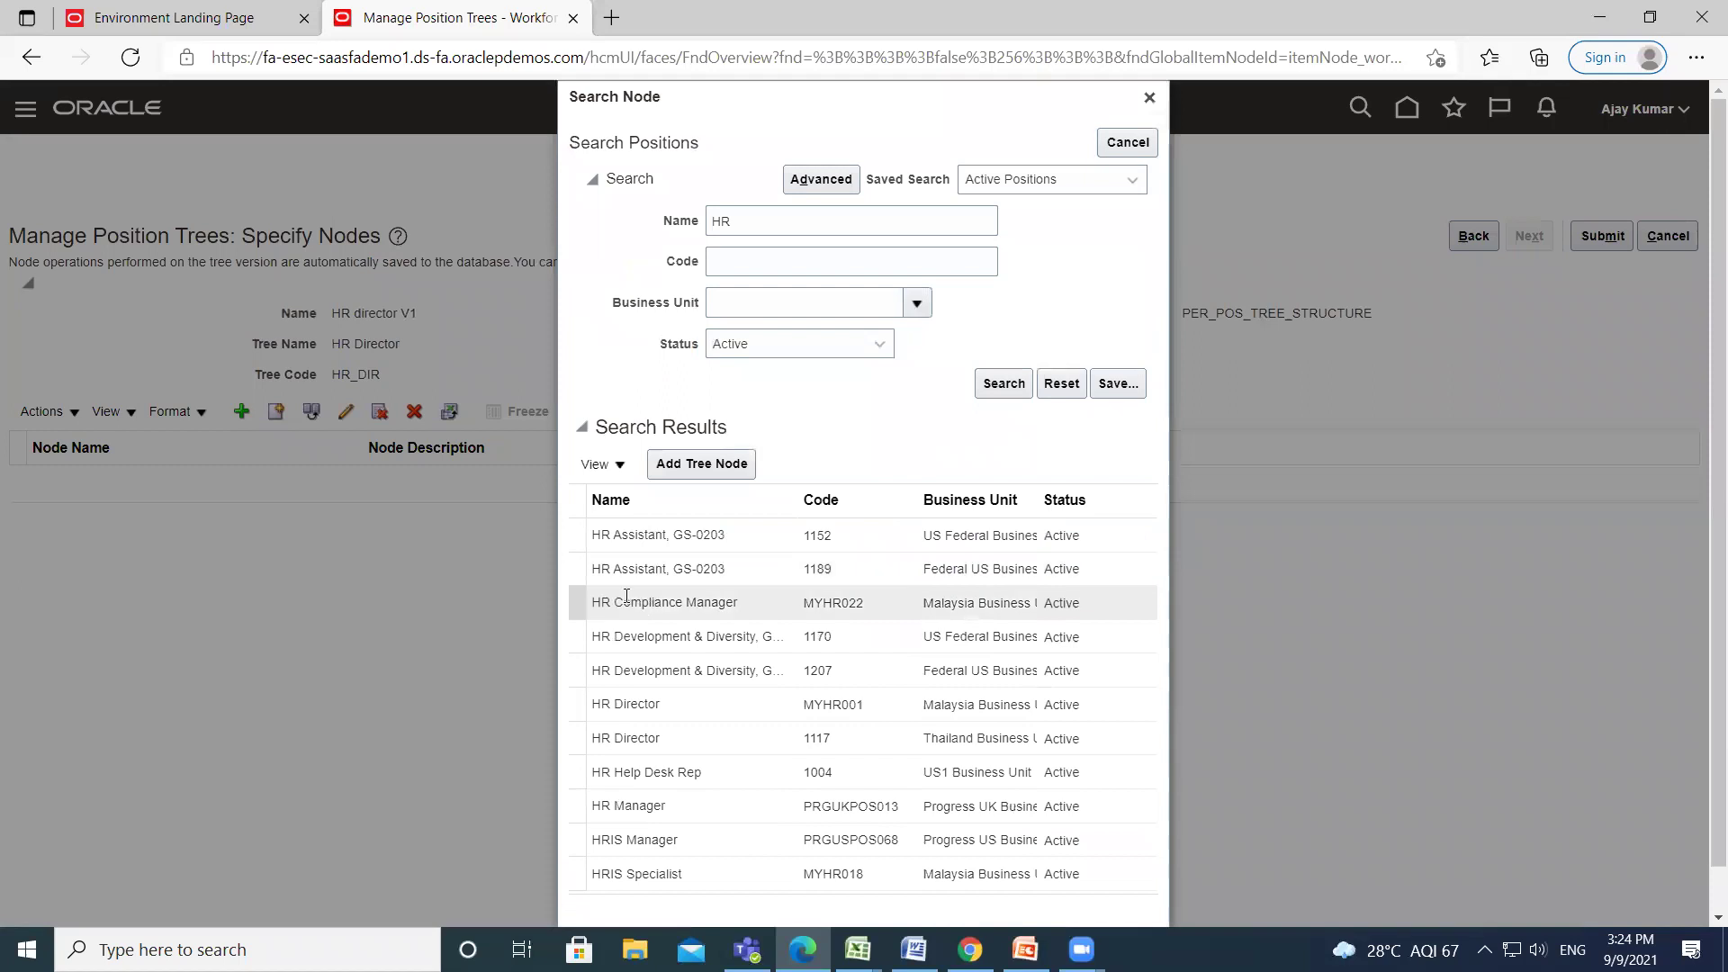
pyautogui.click(636, 808)
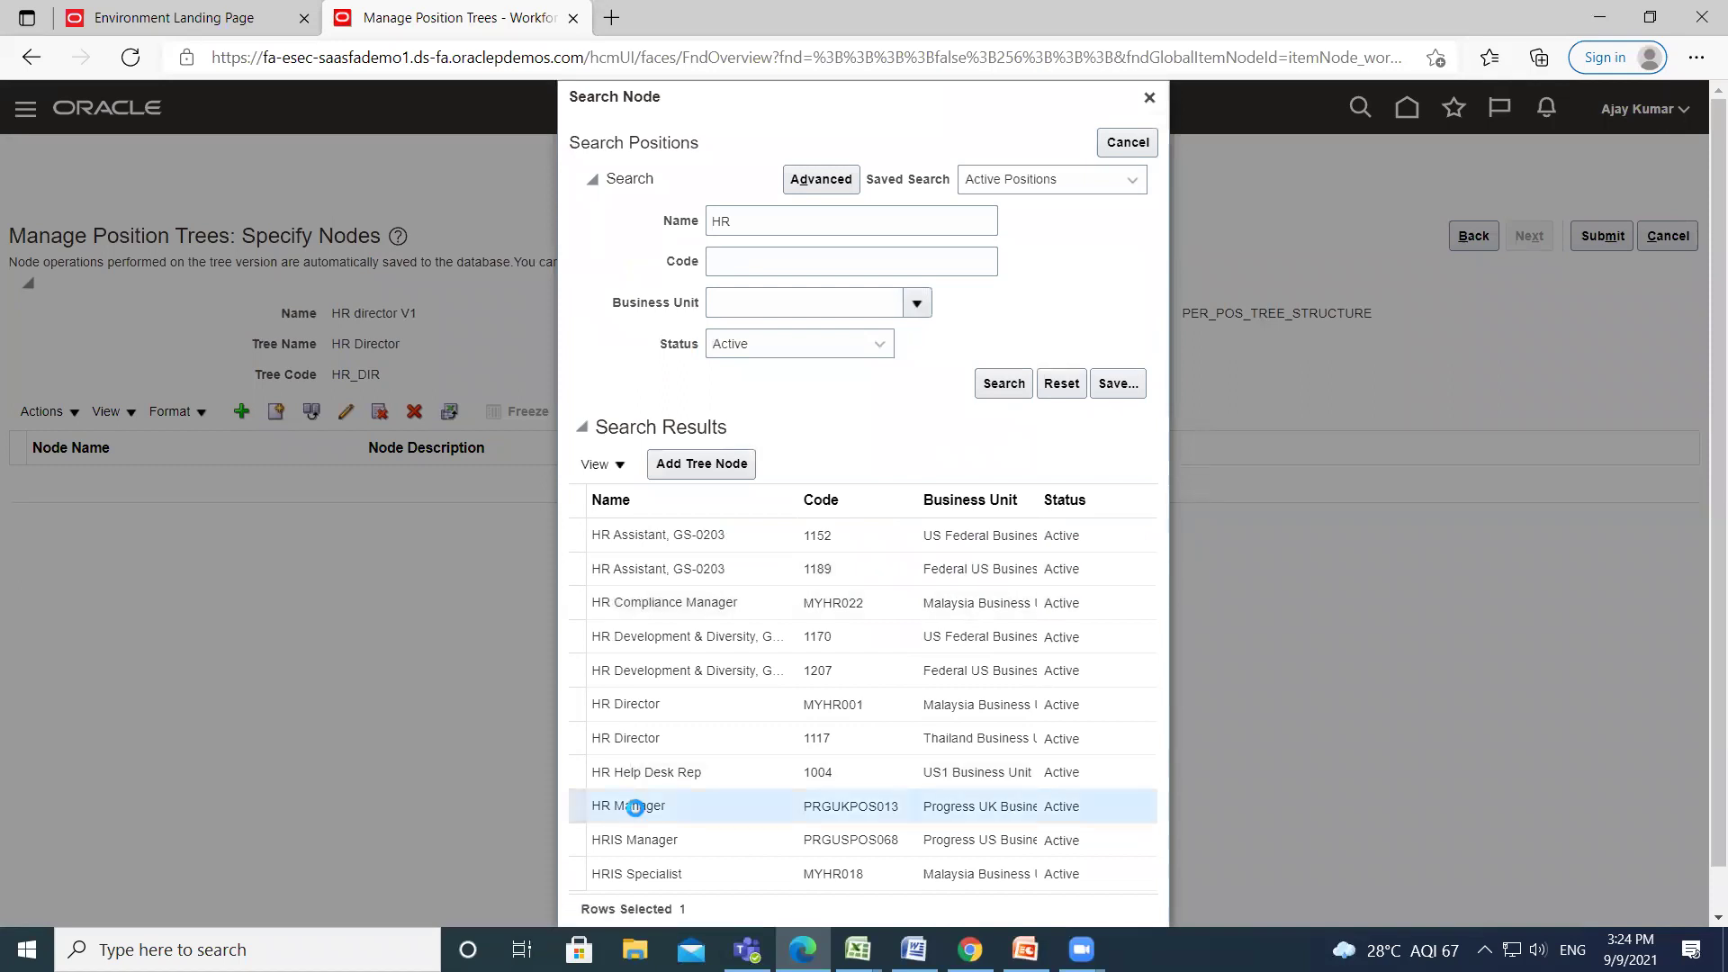
pyautogui.click(680, 471)
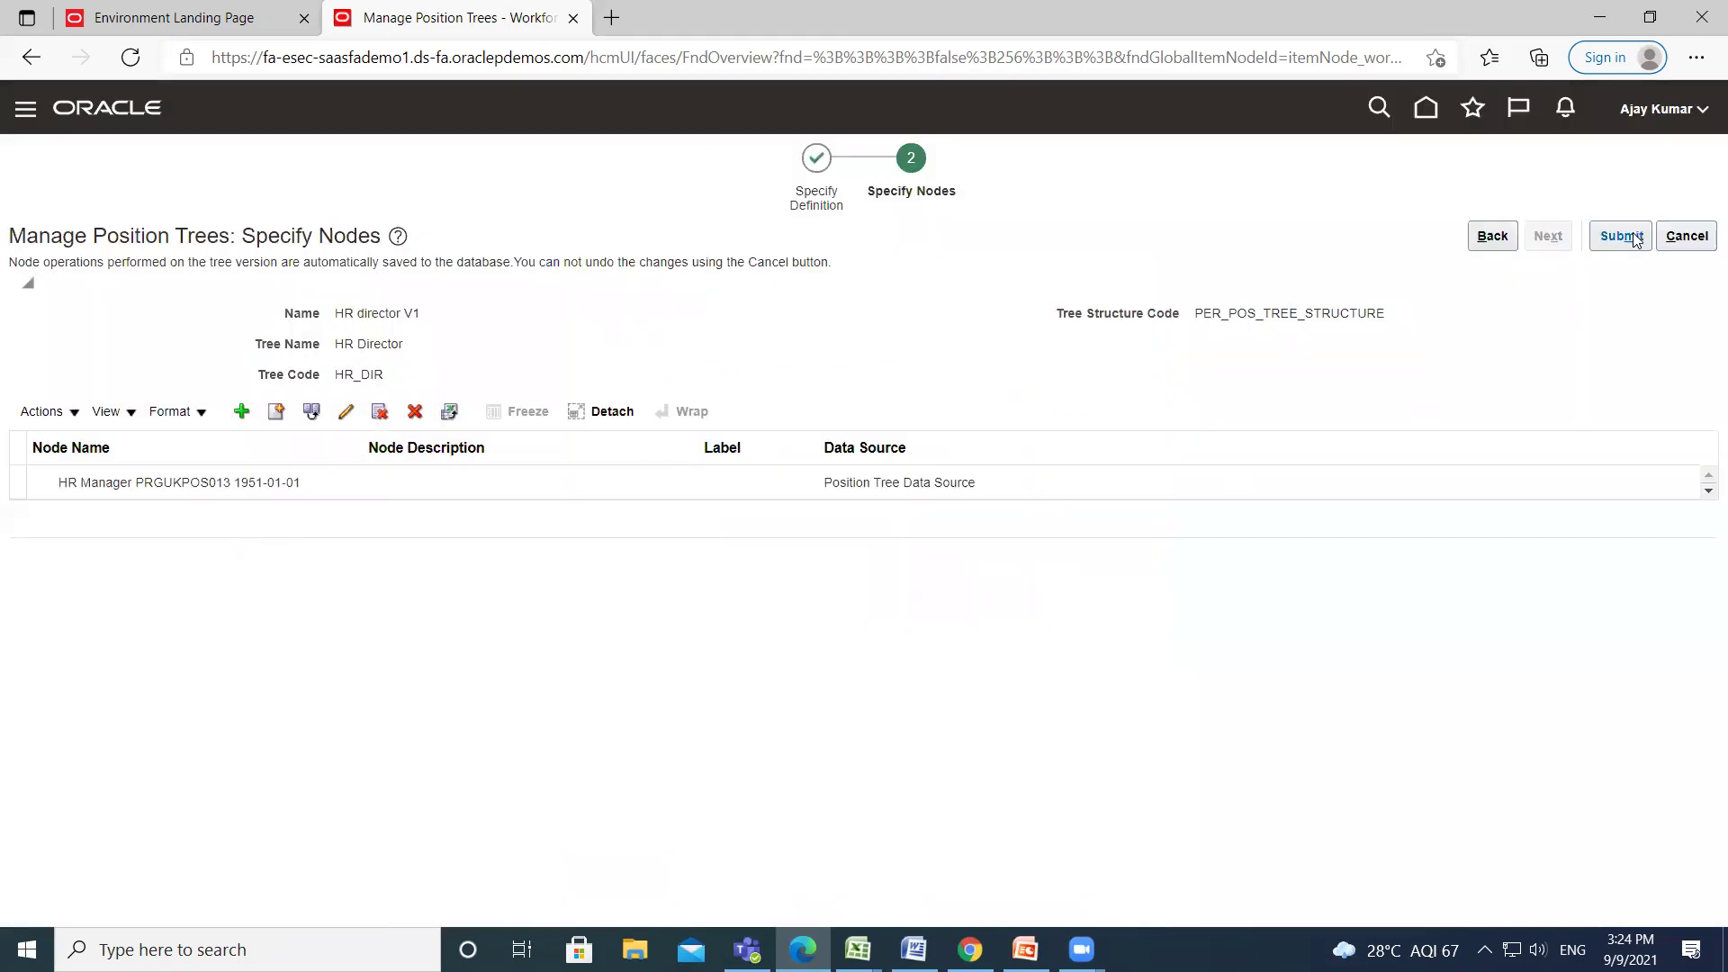
# - Submit version HR director V1, confirm, and expand HR Director to show the new version
pyautogui.click(1621, 236)
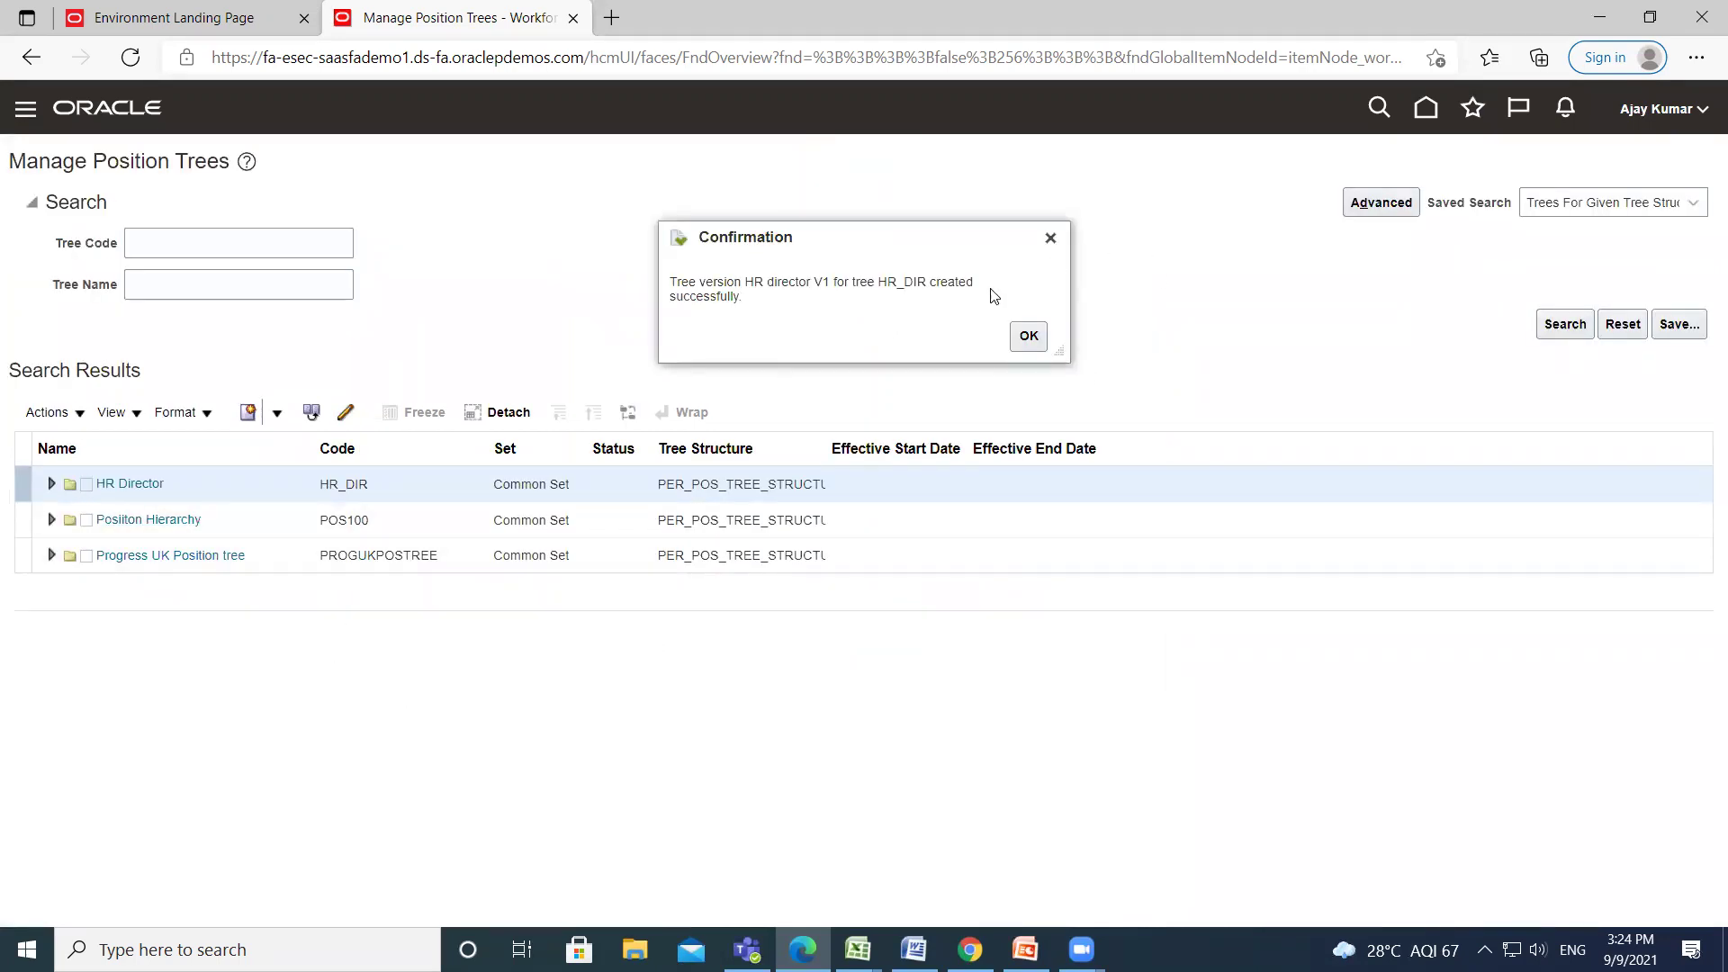
pyautogui.click(1029, 336)
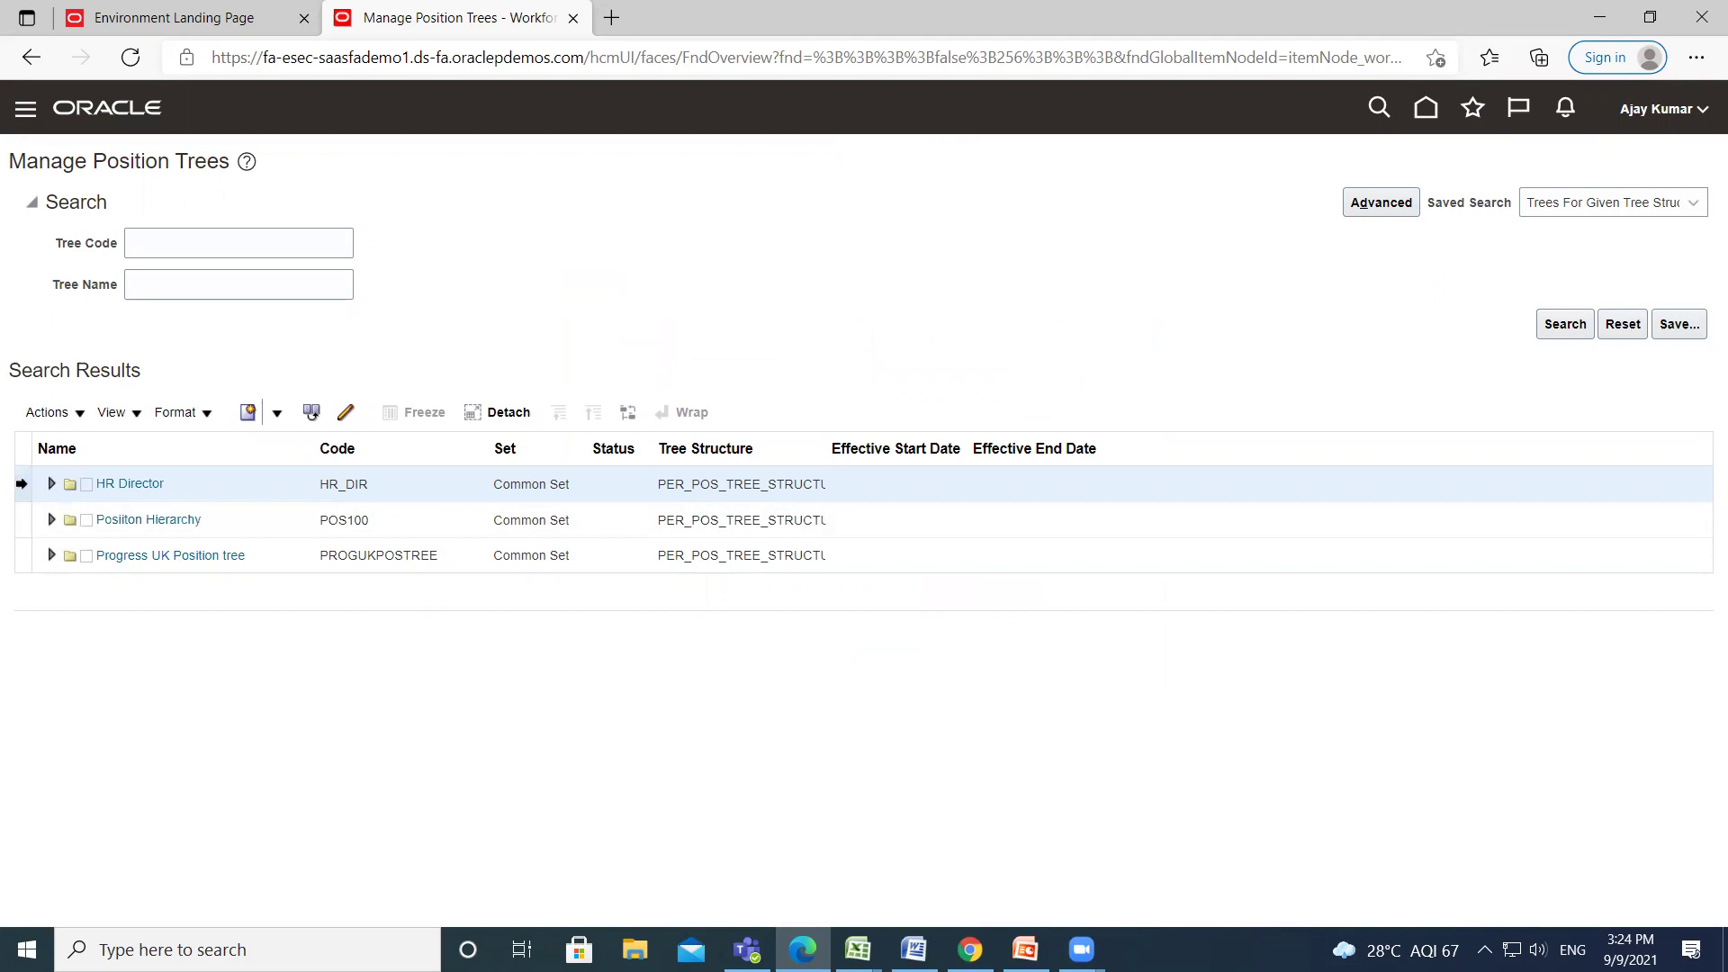
pyautogui.click(50, 489)
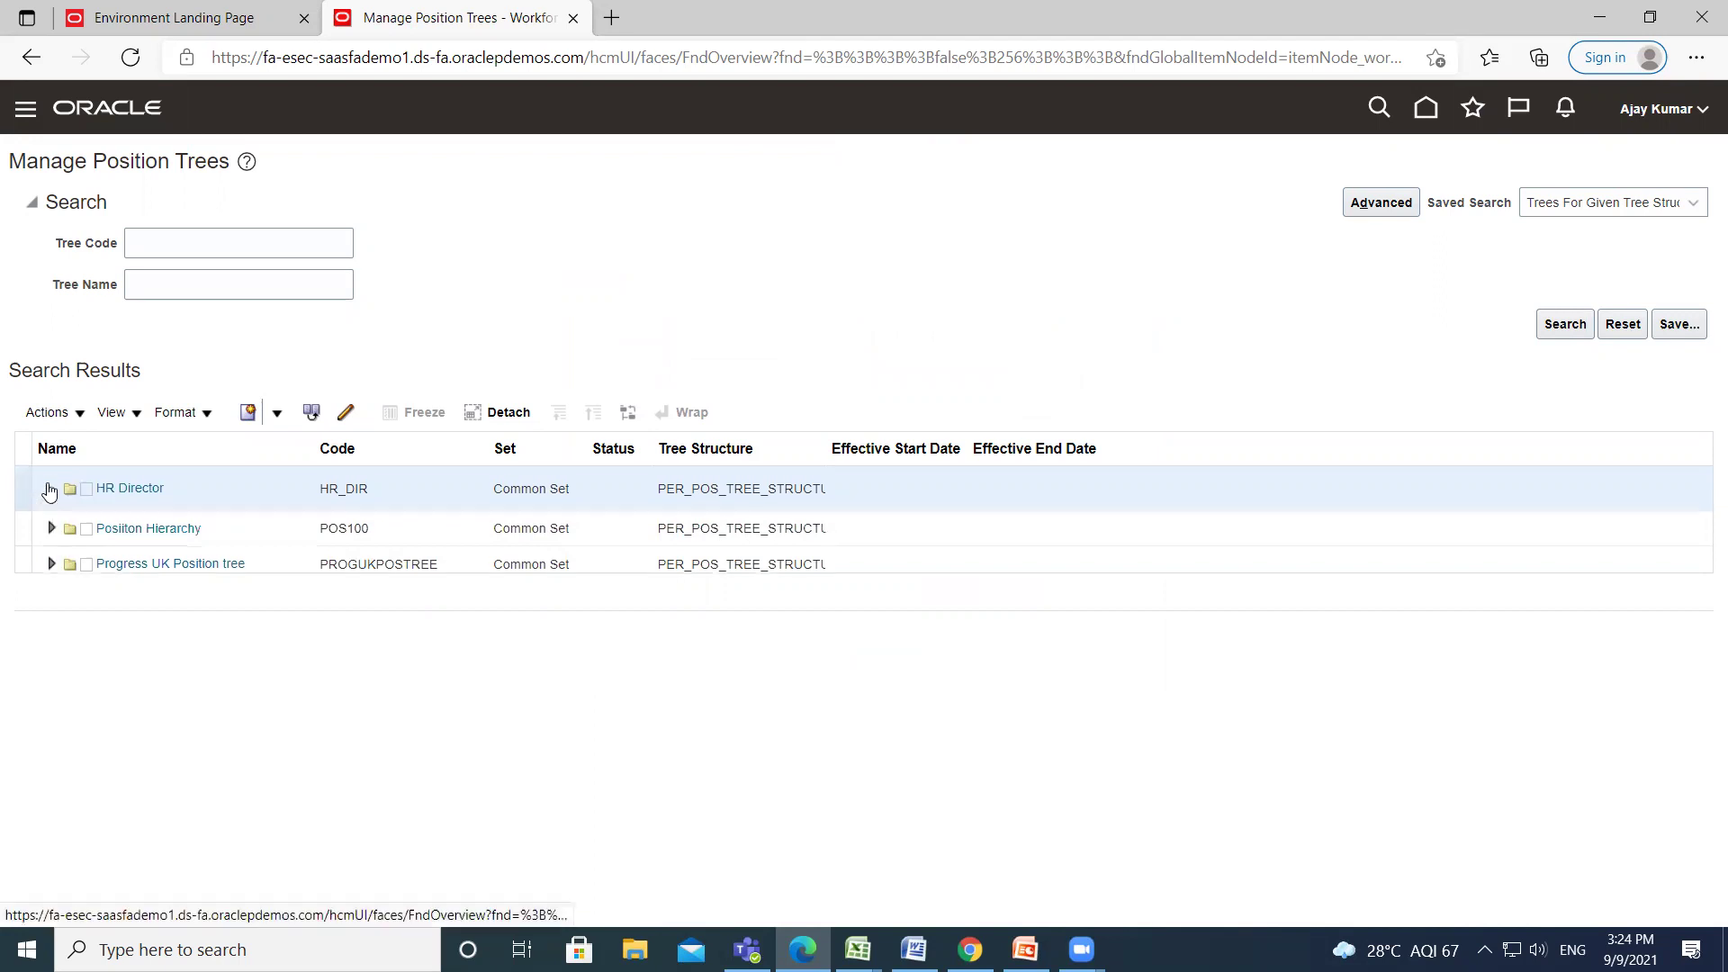